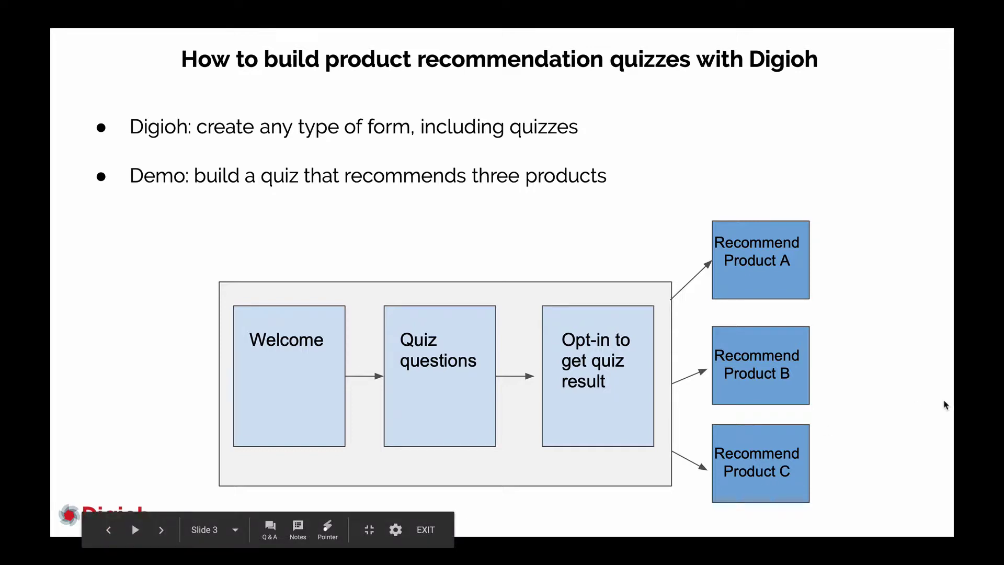
Step: Exit the slideshow to return to the editor on slide 3's quiz-flow diagram
{"action": "key", "text": "Escape"}
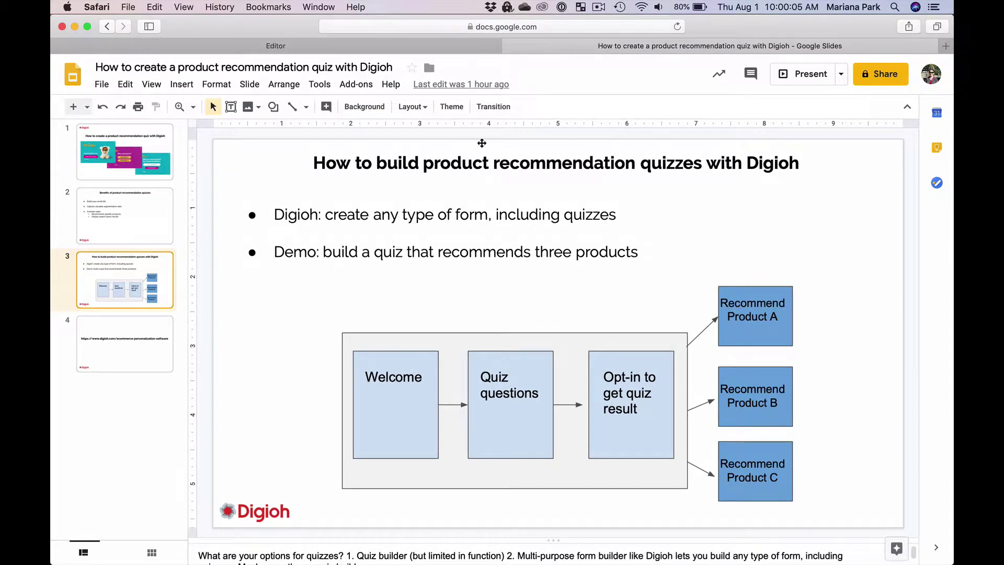
Step: Save the toy quiz box and preview the 'Find the Perfect Toy!' popup on a blank site
{"action": "left_click", "coordinate": [416, 48]}
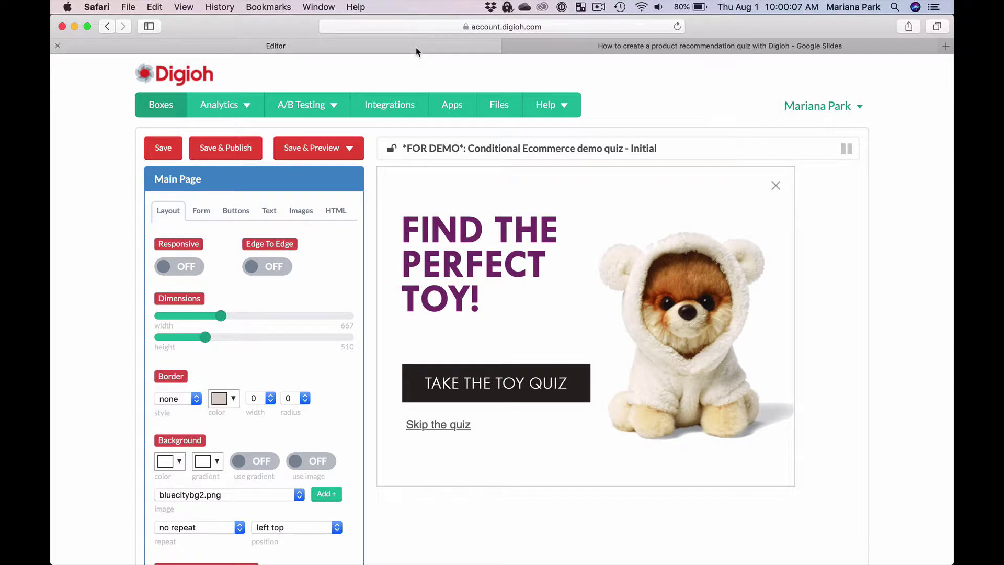
{"action": "left_click", "coordinate": [297, 159]}
{"action": "left_click", "coordinate": [310, 182]}
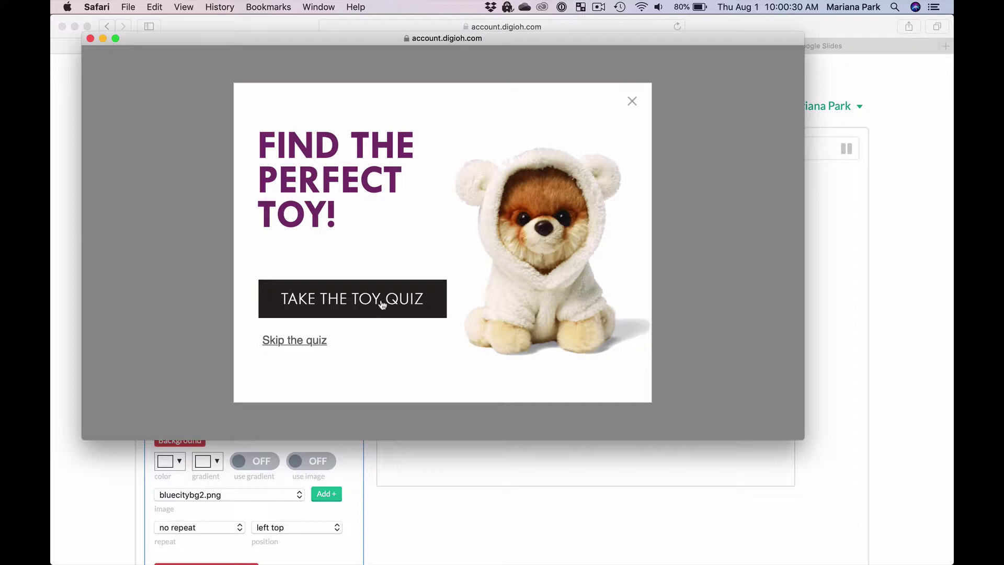
Step: Run the quiz with Ages 5-10 and a toy type to the Lift Machine recommendation, then close it
{"action": "left_click", "coordinate": [310, 304]}
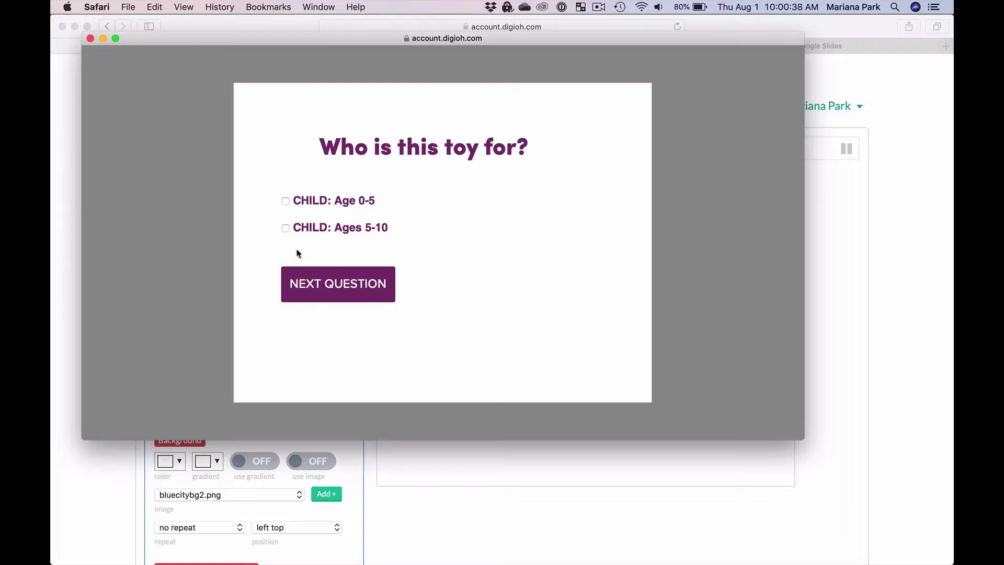
{"action": "left_click", "coordinate": [284, 228]}
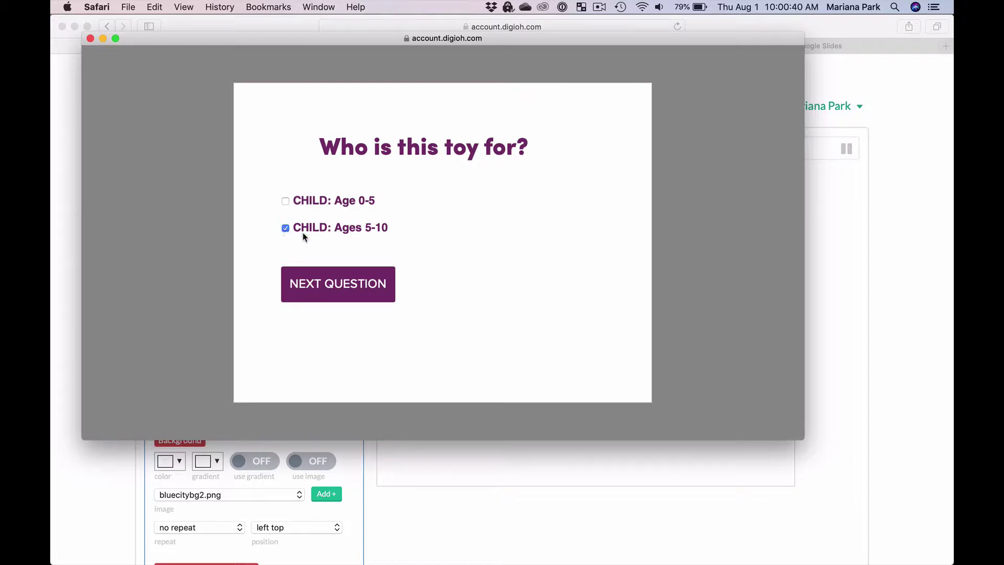
{"action": "left_click", "coordinate": [370, 288]}
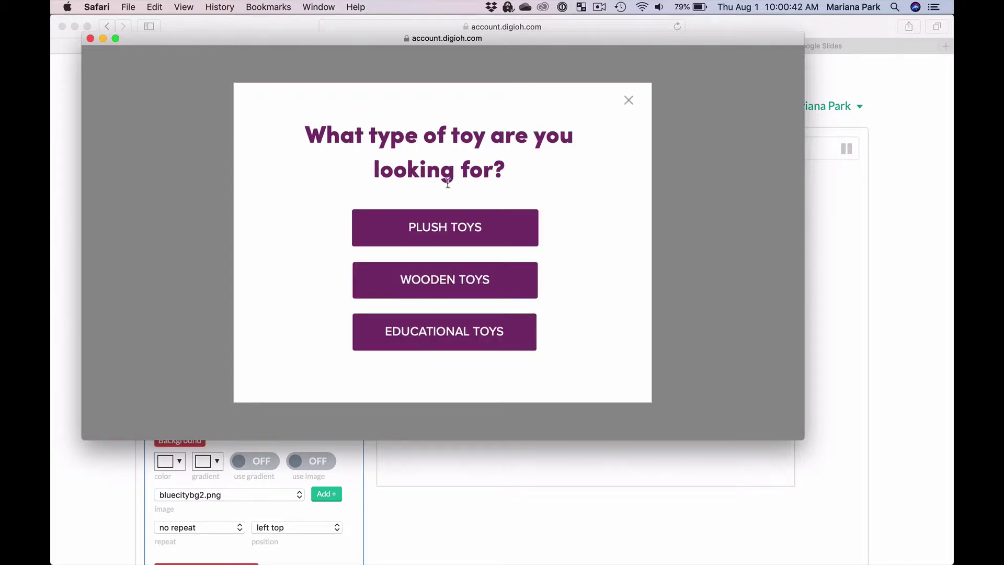
{"action": "left_click", "coordinate": [487, 340]}
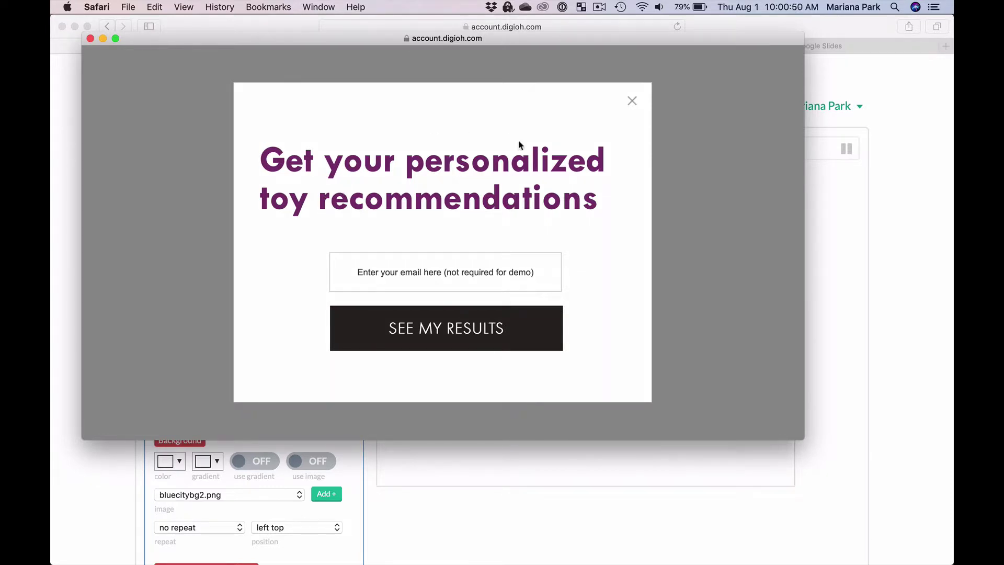
{"action": "left_click", "coordinate": [477, 328]}
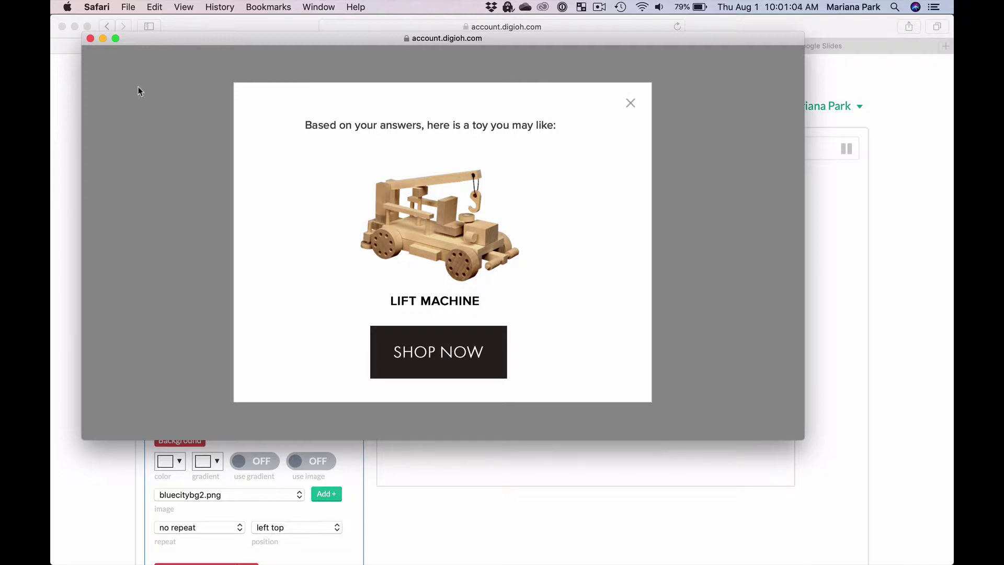
{"action": "left_click", "coordinate": [90, 39]}
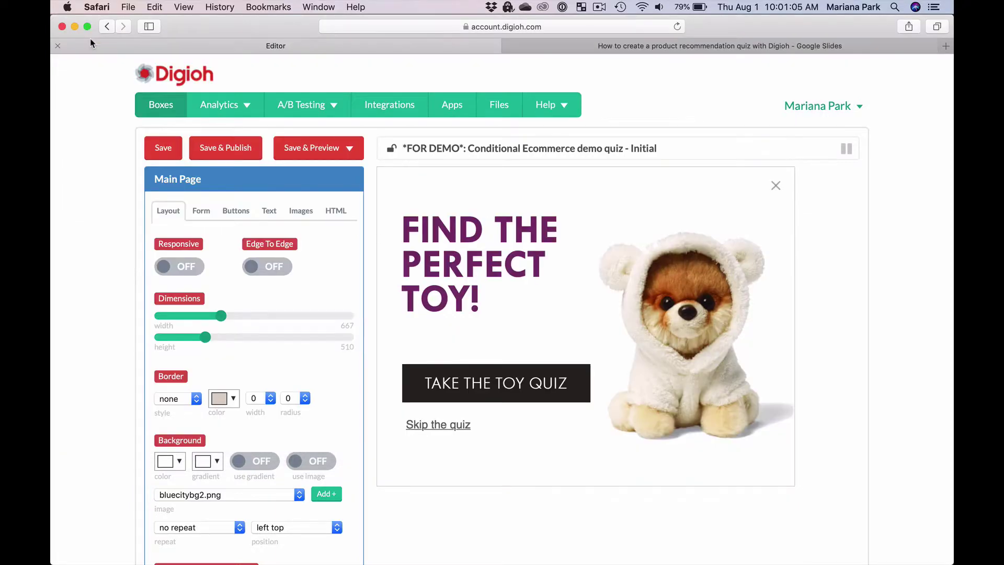
Step: Review the Main Page layout (667 × 510, bluecitybg2.png background), then collapse it
{"action": "left_click", "coordinate": [171, 180]}
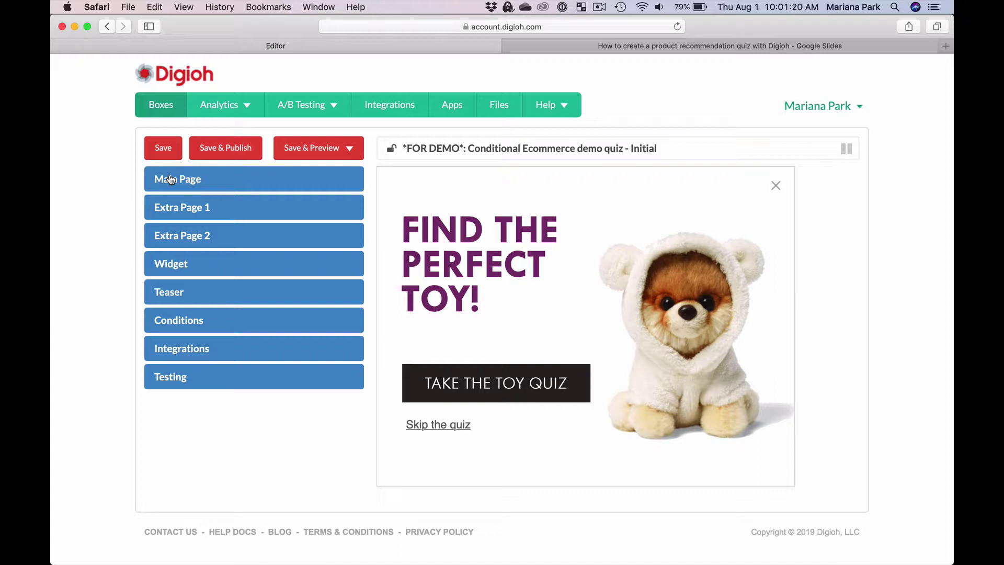
{"action": "left_click", "coordinate": [199, 180]}
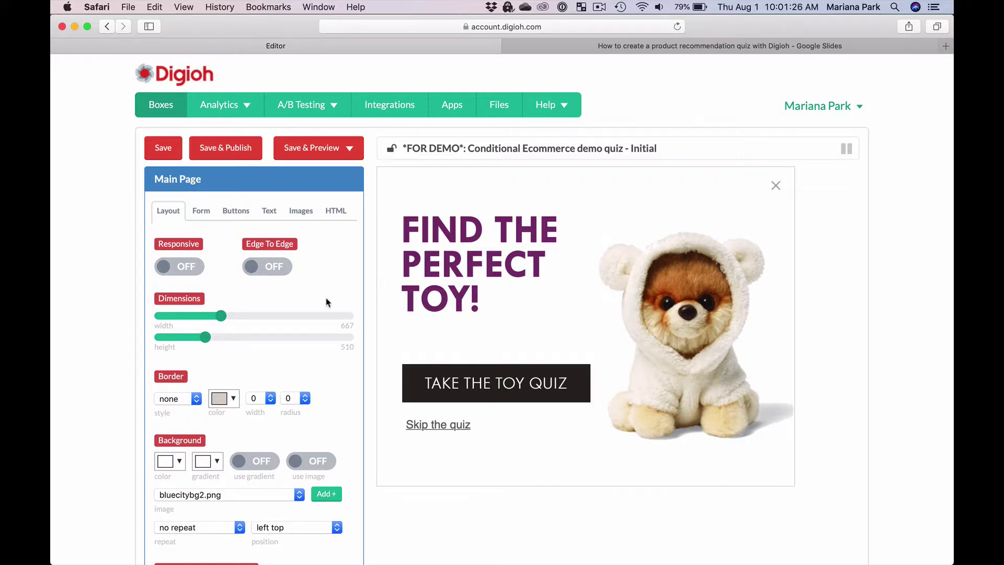
{"action": "left_click", "coordinate": [180, 175]}
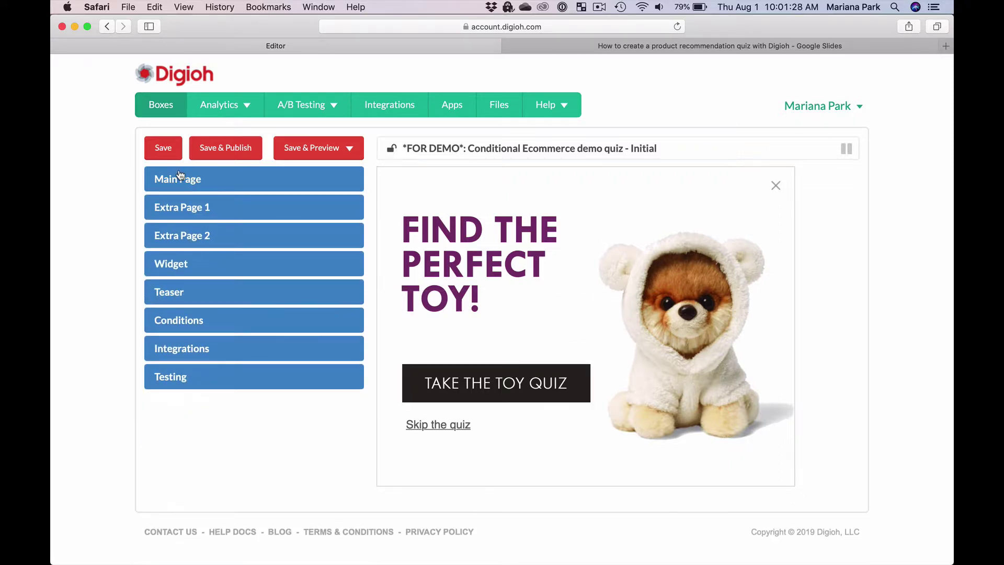
{"action": "left_click", "coordinate": [180, 175]}
{"action": "left_click", "coordinate": [180, 176]}
{"action": "left_click", "coordinate": [180, 175]}
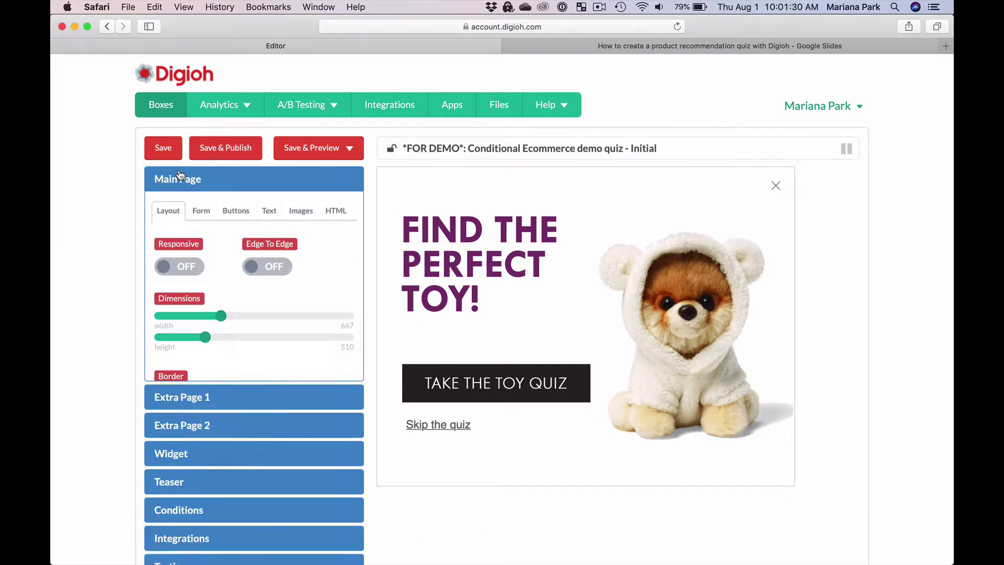
{"action": "scroll", "coordinate": [242, 324], "scroll_direction": "down", "scroll_amount": 1}
{"action": "scroll", "coordinate": [242, 324], "scroll_direction": "down", "scroll_amount": 5}
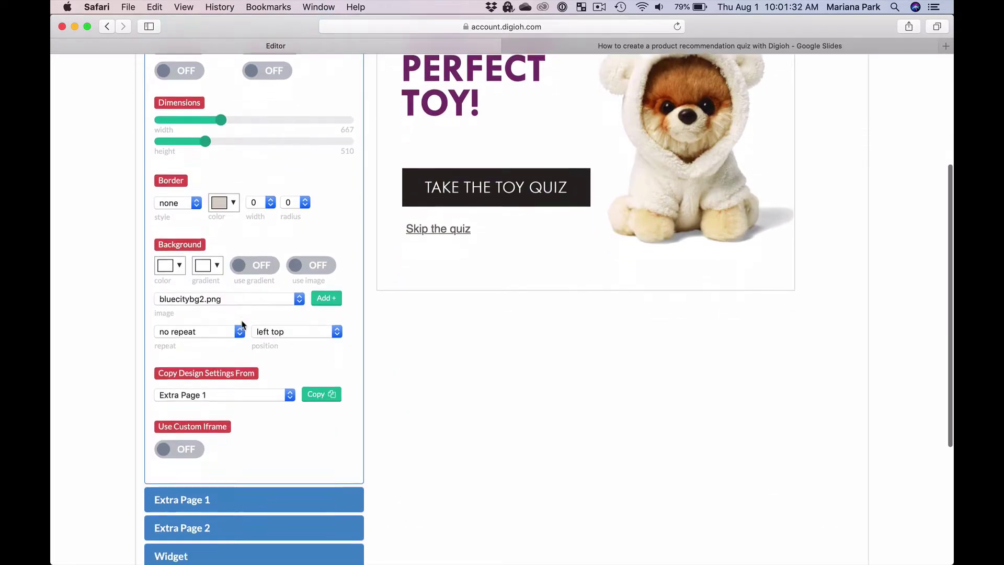
{"action": "scroll", "coordinate": [241, 324], "scroll_direction": "up", "scroll_amount": 2}
{"action": "scroll", "coordinate": [241, 325], "scroll_direction": "up", "scroll_amount": 2}
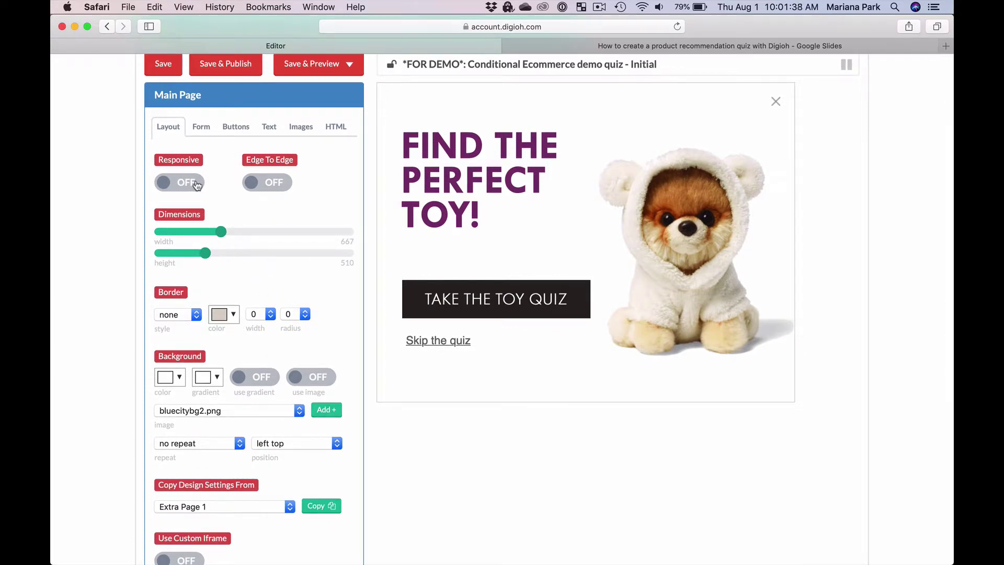
{"action": "scroll", "coordinate": [94, 382], "scroll_direction": "down", "scroll_amount": 4}
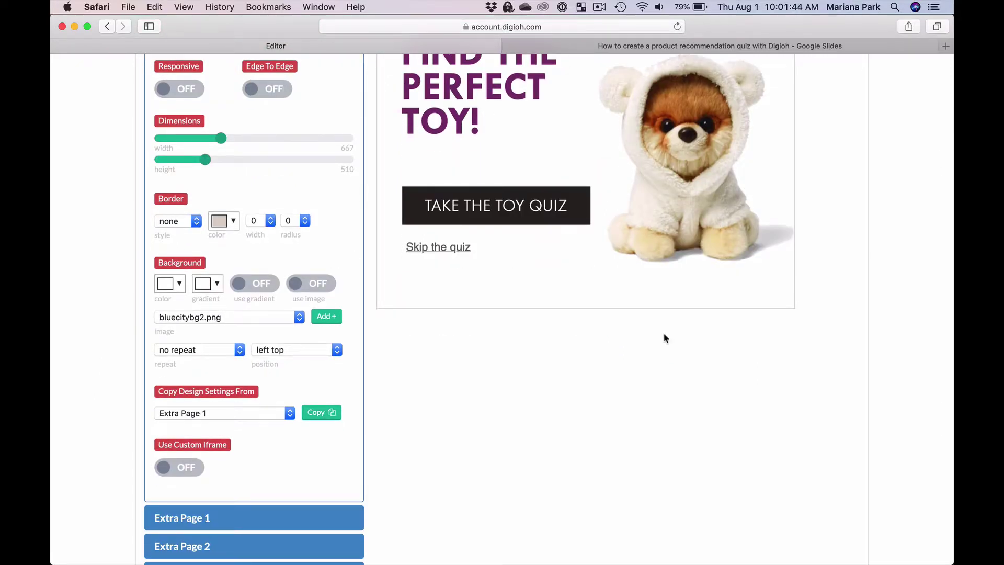
{"action": "scroll", "coordinate": [454, 413], "scroll_direction": "up", "scroll_amount": 1}
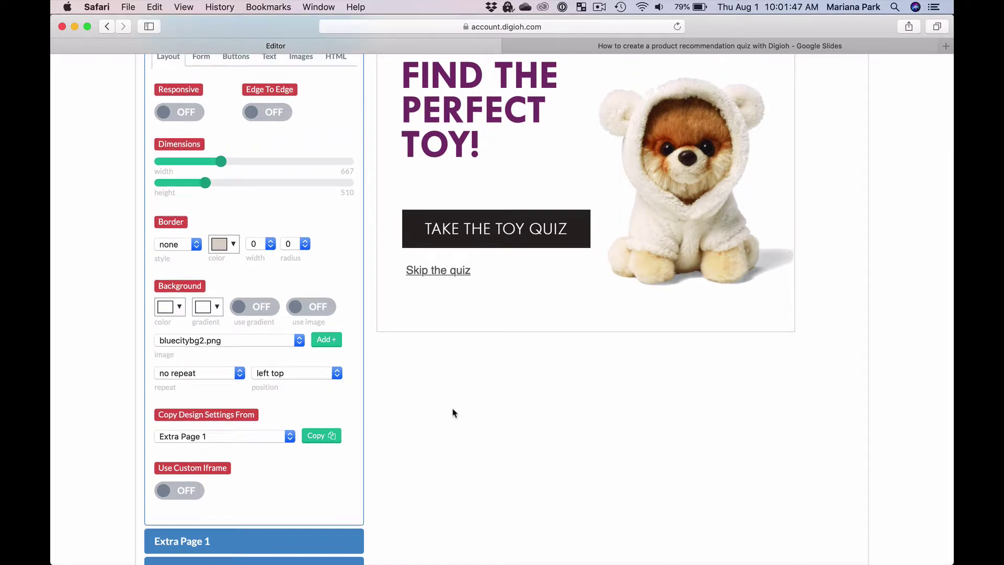
{"action": "scroll", "coordinate": [453, 410], "scroll_direction": "up", "scroll_amount": 5}
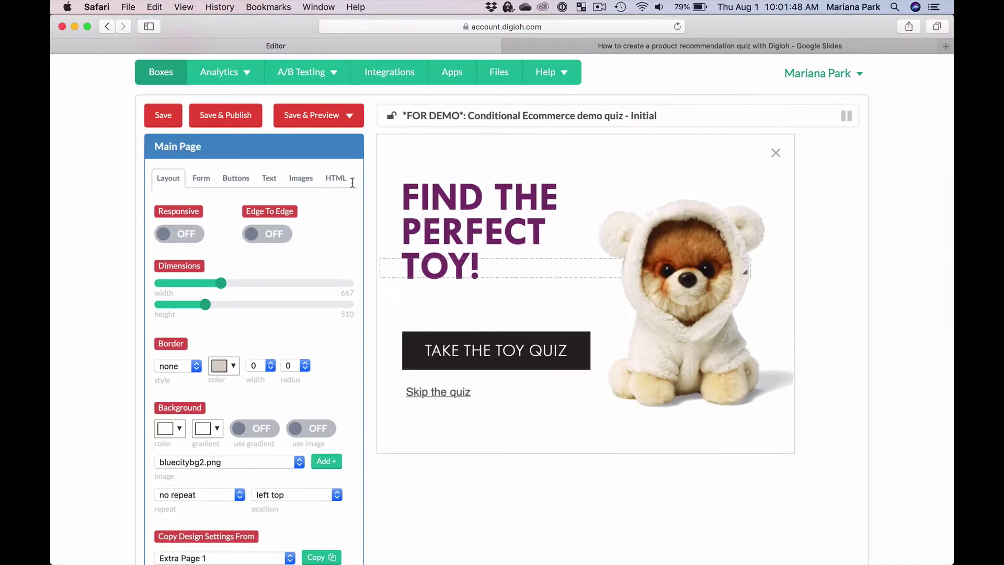
{"action": "left_click", "coordinate": [179, 147]}
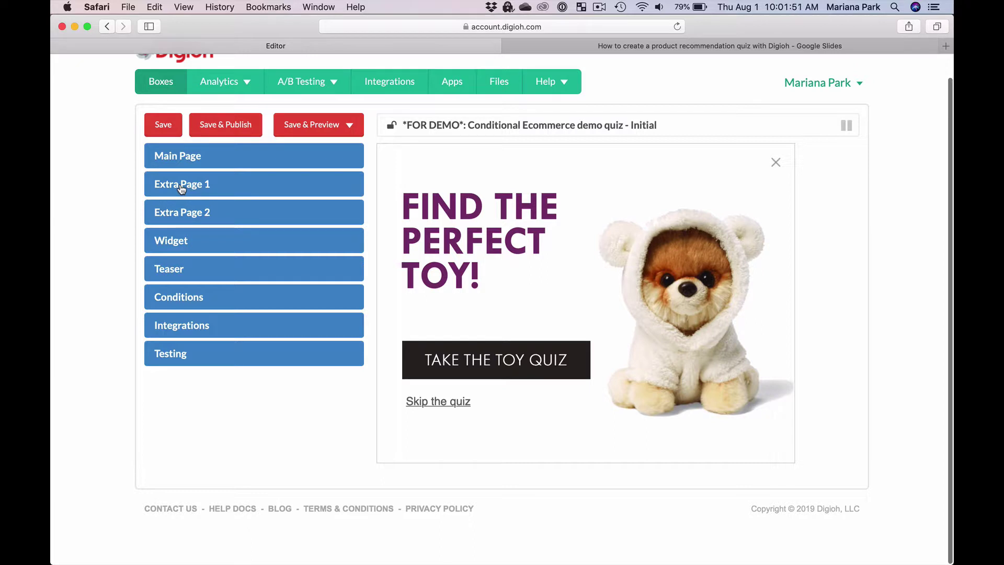
Step: Open Extra Page 1's form settings for 'Who is this toy for?' and list its fields
{"action": "left_click", "coordinate": [181, 189]}
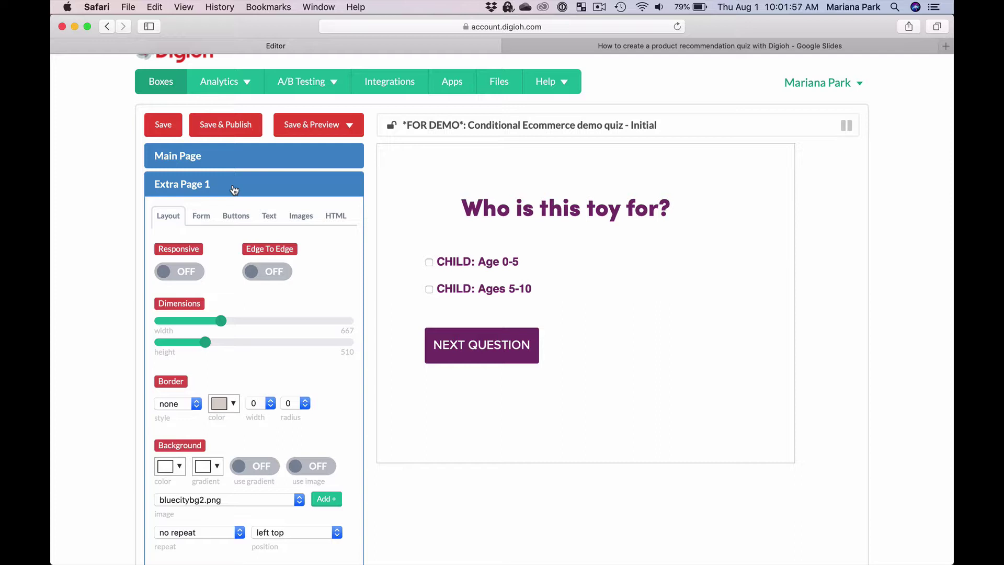
{"action": "left_click", "coordinate": [506, 262]}
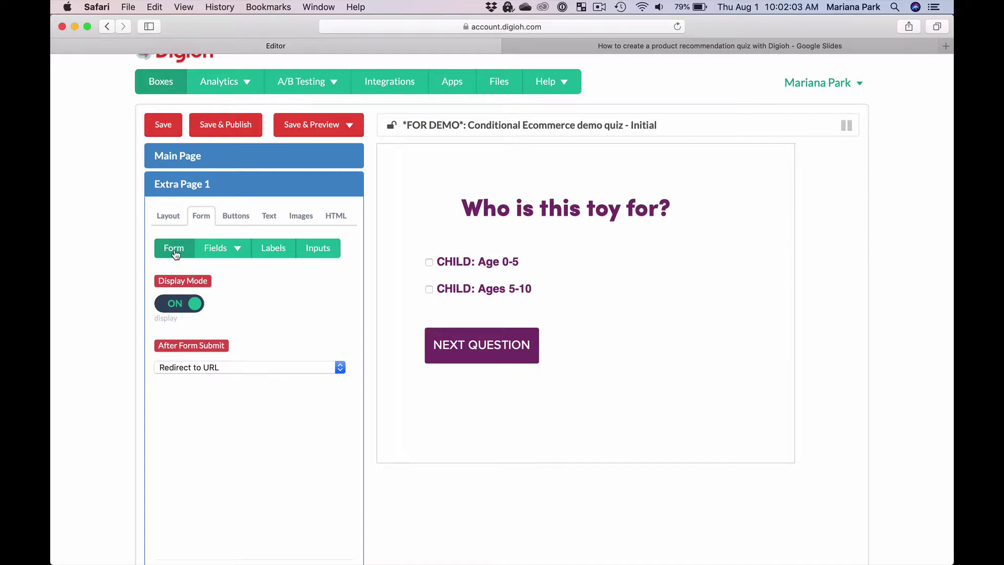
{"action": "left_click", "coordinate": [243, 250]}
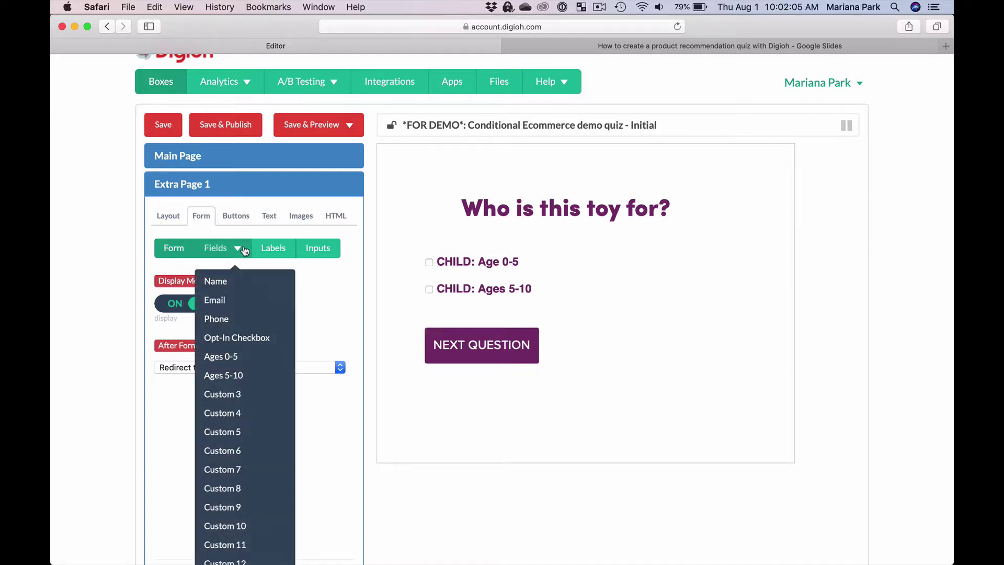
{"action": "left_click", "coordinate": [236, 249]}
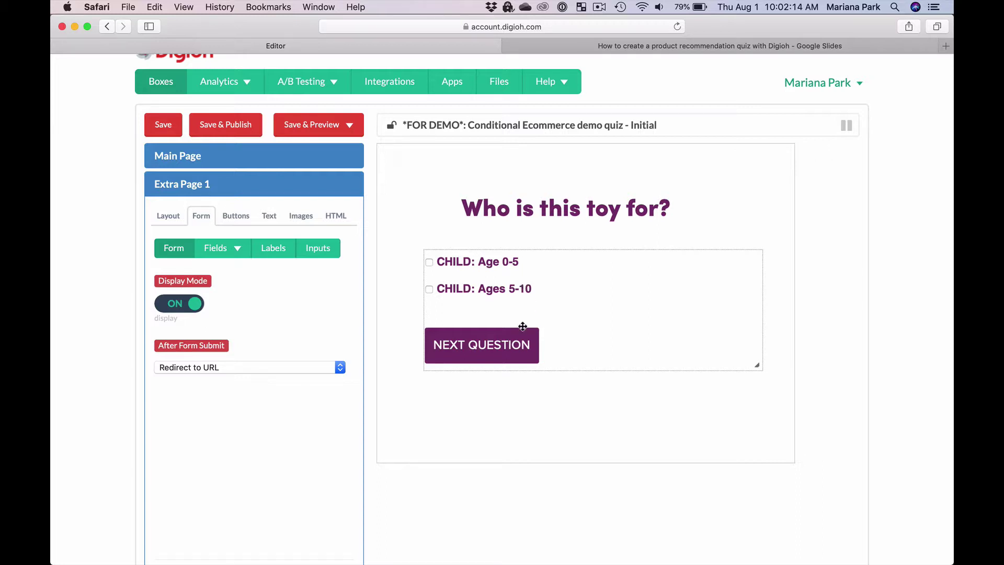
{"action": "left_click", "coordinate": [239, 251]}
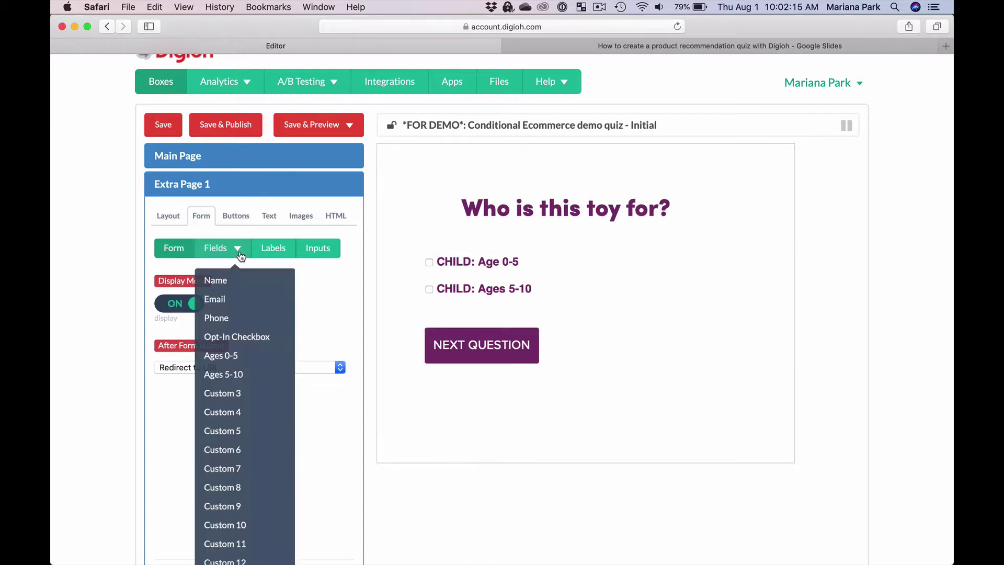
Step: Review the Ages 0-5 checkbox field: text 'CHILD: Age 0-5', form values and Integration ID
{"action": "left_click", "coordinate": [230, 356]}
{"action": "scroll", "coordinate": [235, 358], "scroll_direction": "down", "scroll_amount": 1}
{"action": "scroll", "coordinate": [235, 359], "scroll_direction": "down", "scroll_amount": 2}
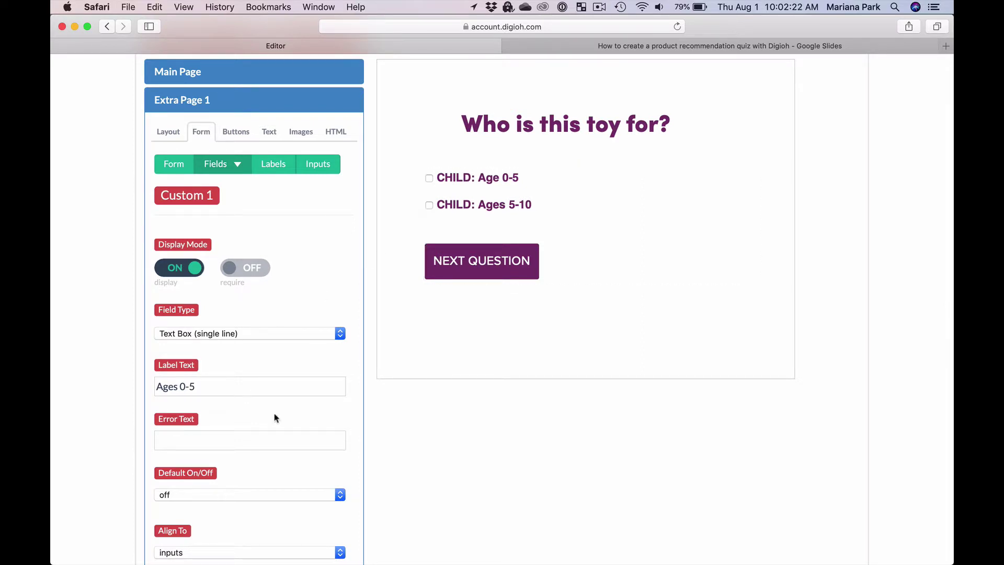
{"action": "scroll", "coordinate": [274, 417], "scroll_direction": "down", "scroll_amount": 10}
{"action": "scroll", "coordinate": [276, 417], "scroll_direction": "up", "scroll_amount": 3}
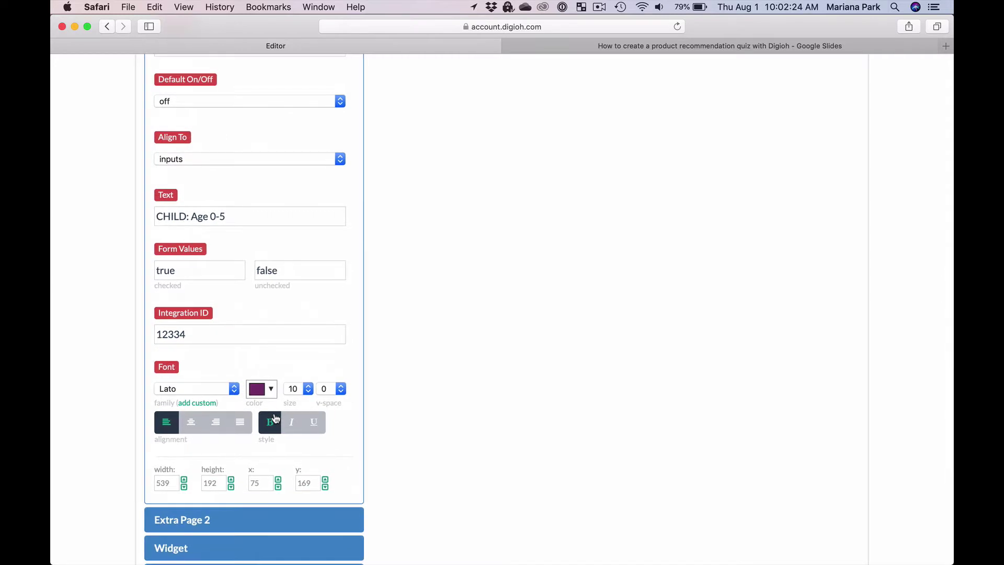
{"action": "left_click", "coordinate": [200, 328]}
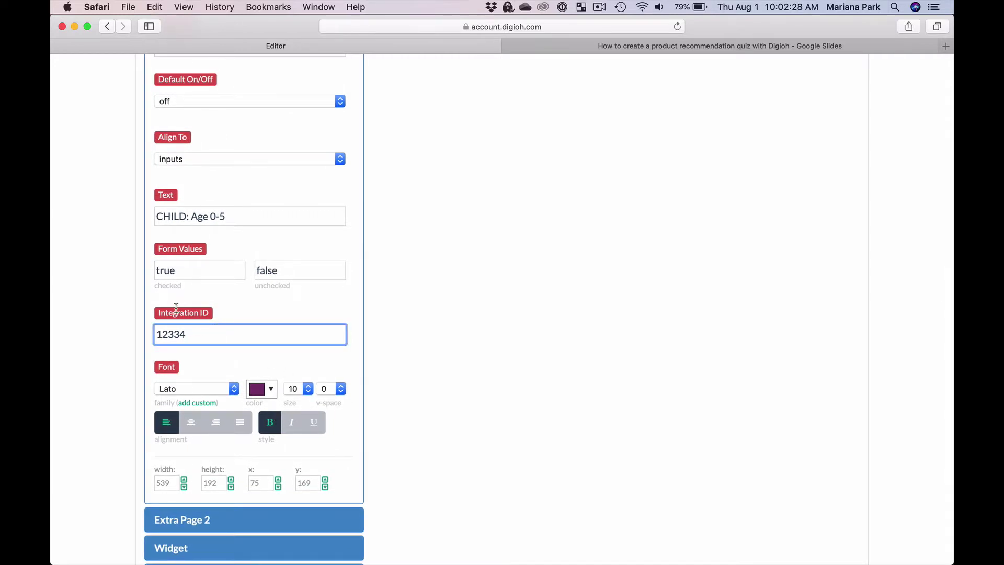
{"action": "scroll", "coordinate": [235, 326], "scroll_direction": "up", "scroll_amount": 5}
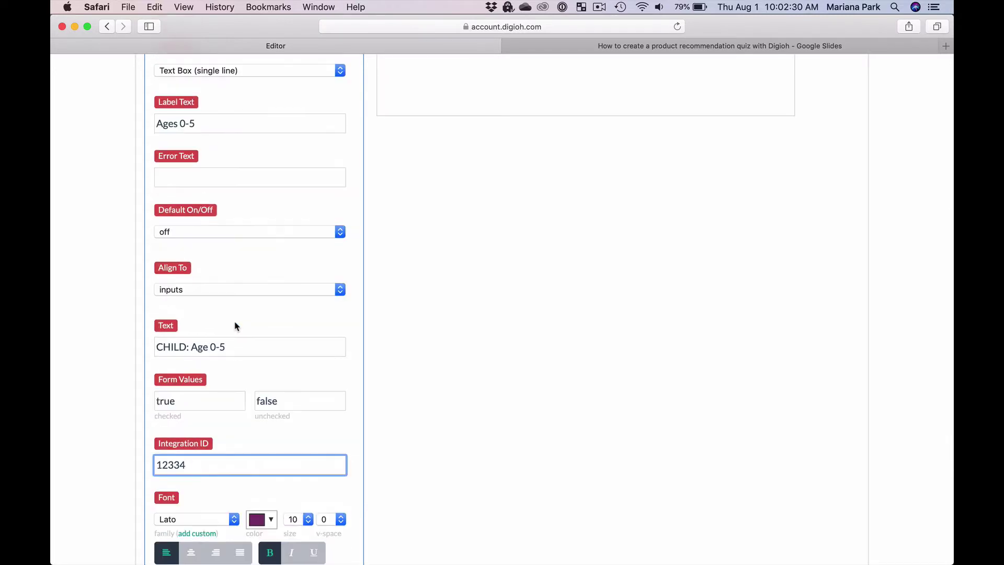
{"action": "scroll", "coordinate": [204, 445], "scroll_direction": "up", "scroll_amount": 4}
{"action": "scroll", "coordinate": [203, 444], "scroll_direction": "down", "scroll_amount": 7}
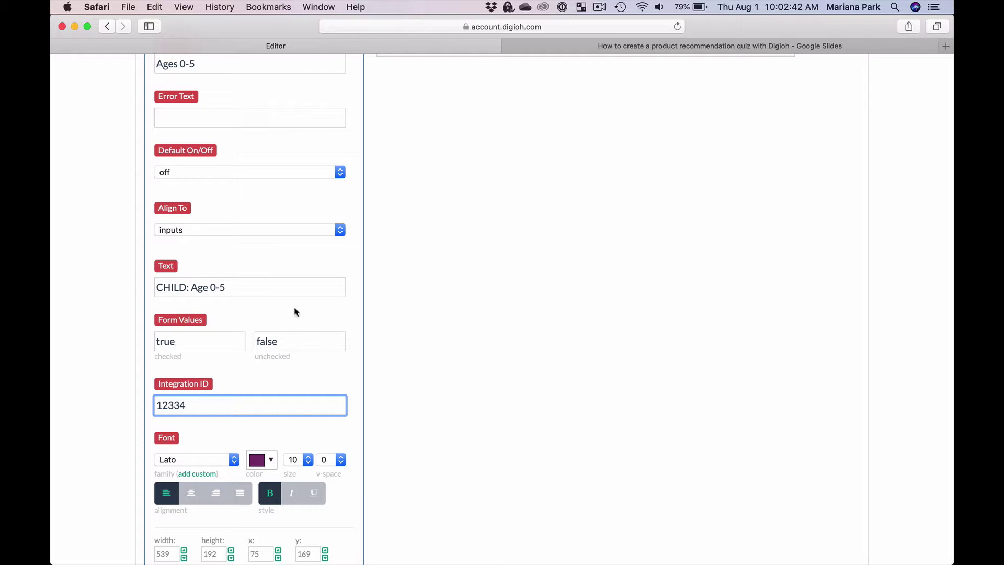
{"action": "scroll", "coordinate": [220, 312], "scroll_direction": "up", "scroll_amount": 6}
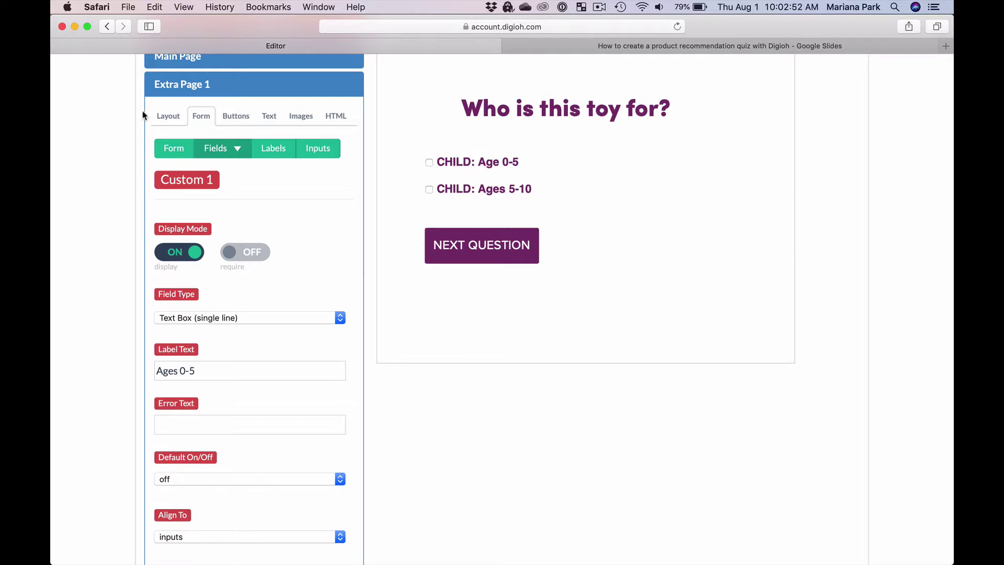
Step: Collapse Extra Page 1 and open Extra Page 2's toy-type question settings
{"action": "left_click", "coordinate": [197, 86]}
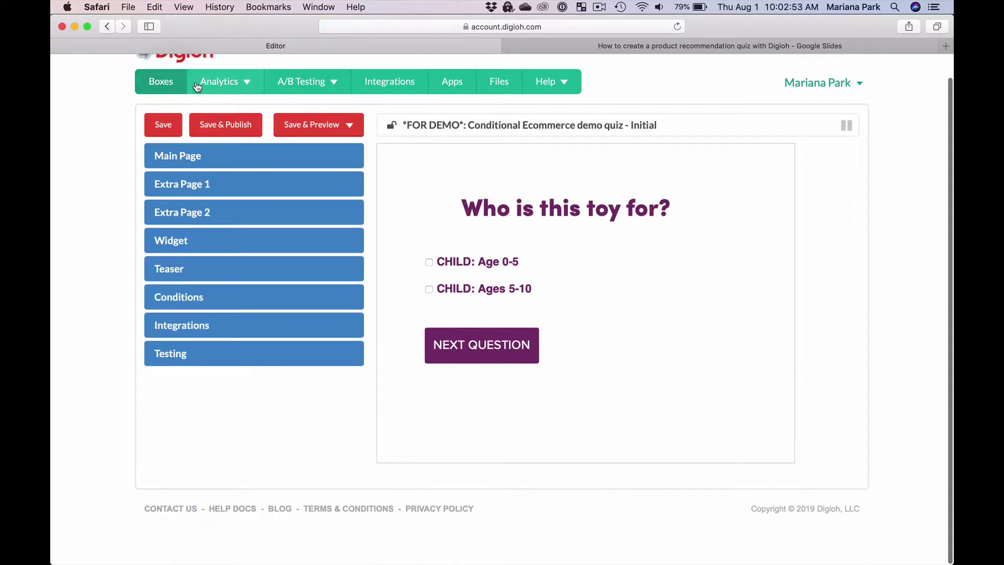
{"action": "left_click", "coordinate": [203, 193]}
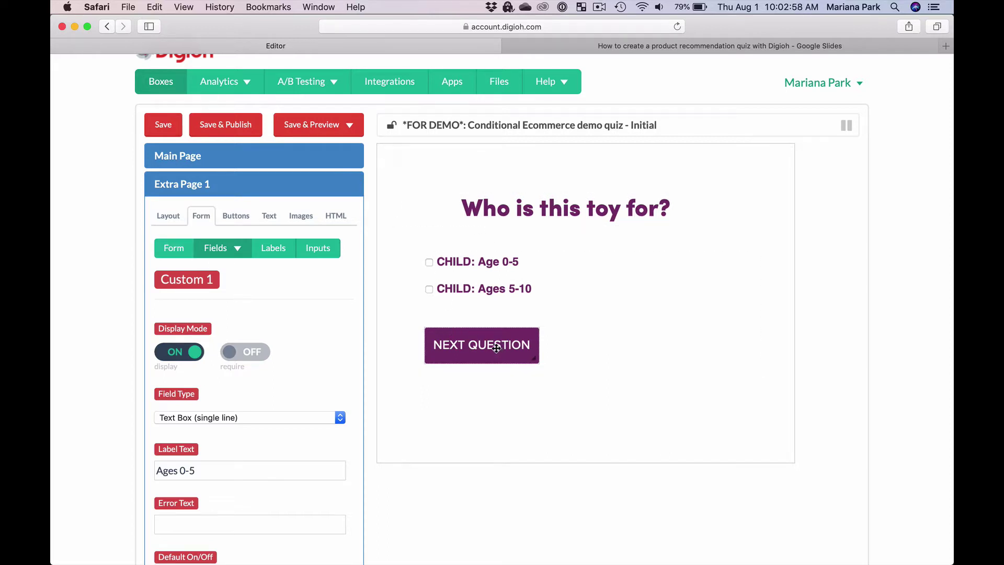
{"action": "left_click", "coordinate": [215, 192]}
{"action": "left_click", "coordinate": [216, 217]}
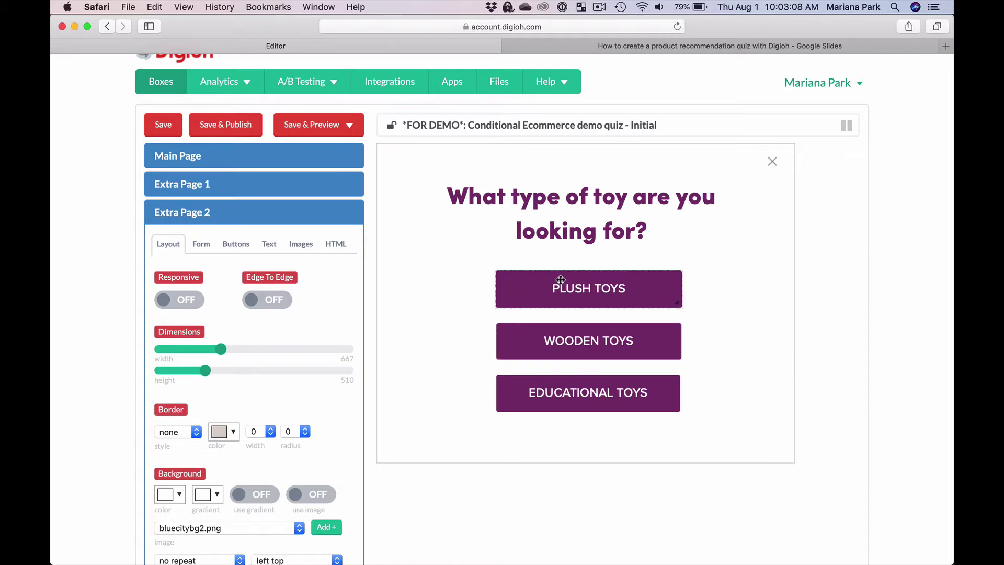
Step: Review the button settings of the PLUSH TOYS and WOODEN TOYS answers
{"action": "scroll", "coordinate": [562, 279], "scroll_direction": "down", "scroll_amount": 1}
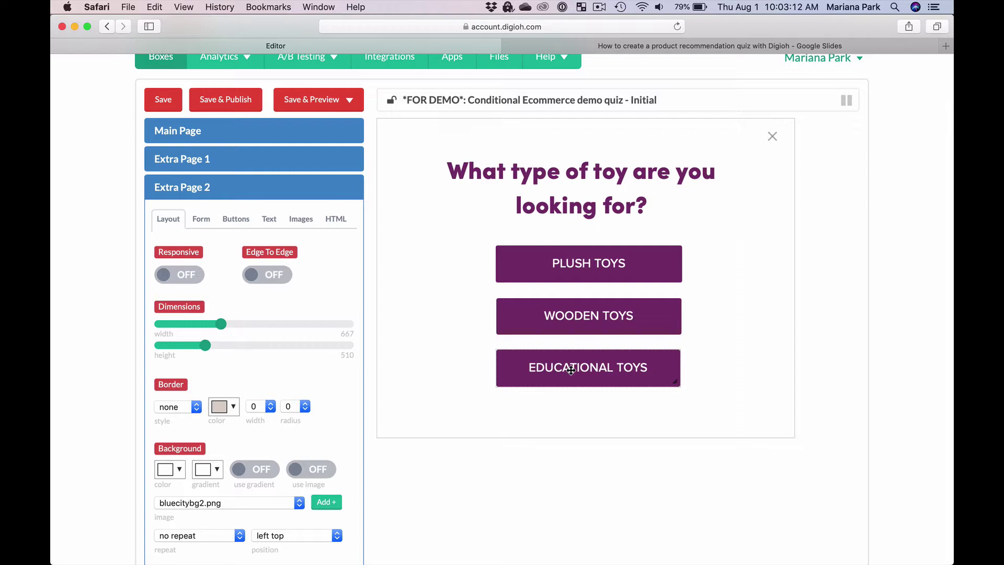
{"action": "left_click", "coordinate": [542, 262]}
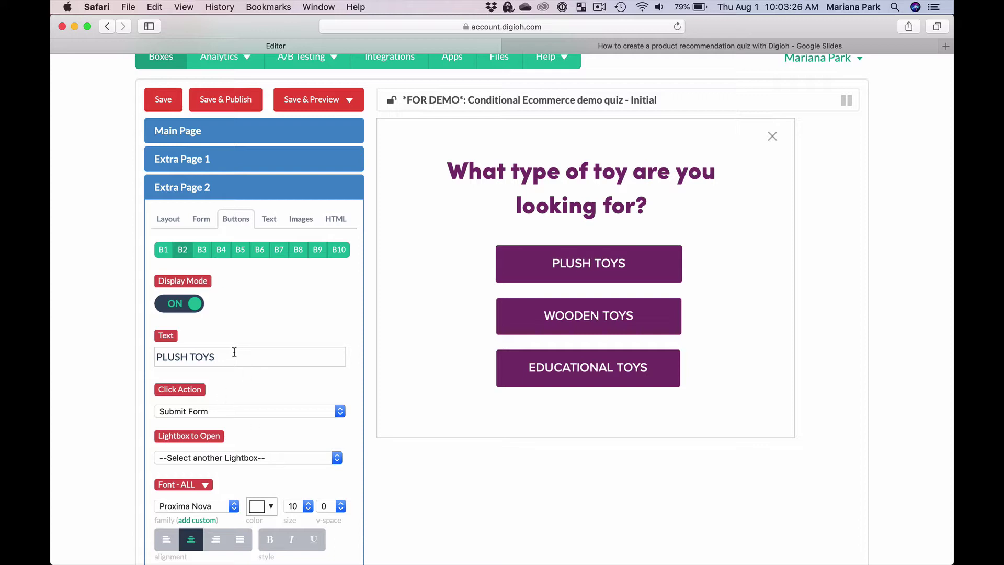
{"action": "left_click", "coordinate": [522, 317]}
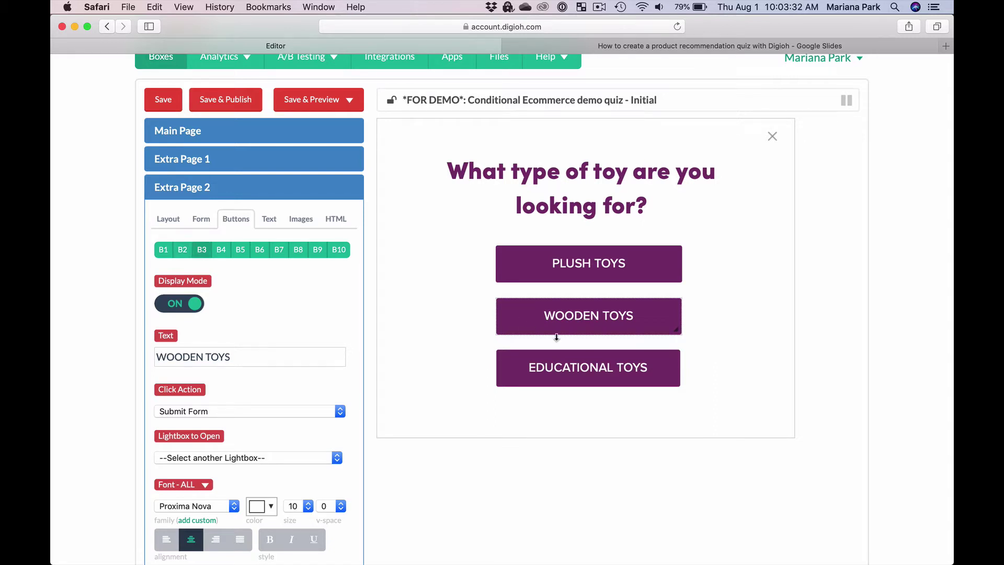
{"action": "scroll", "coordinate": [262, 355], "scroll_direction": "down", "scroll_amount": 10}
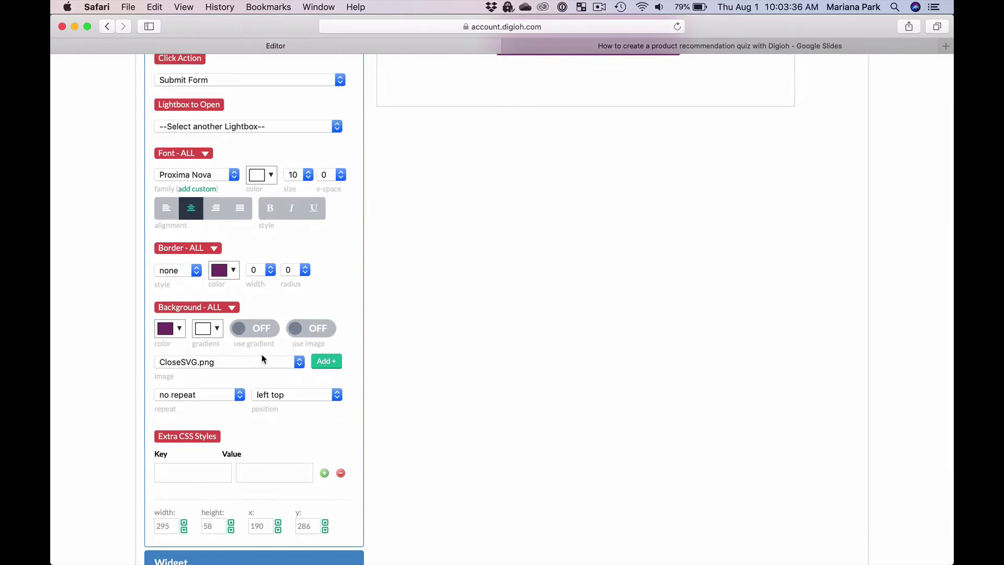
{"action": "scroll", "coordinate": [263, 358], "scroll_direction": "up", "scroll_amount": 2}
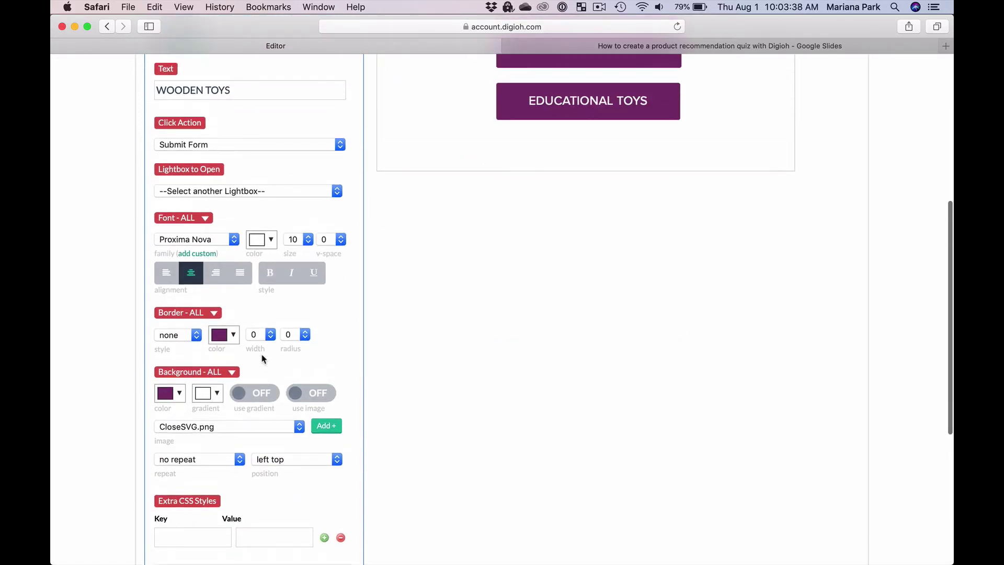
{"action": "scroll", "coordinate": [263, 359], "scroll_direction": "down", "scroll_amount": 3}
{"action": "scroll", "coordinate": [263, 359], "scroll_direction": "up", "scroll_amount": 6}
{"action": "scroll", "coordinate": [263, 358], "scroll_direction": "up", "scroll_amount": 1}
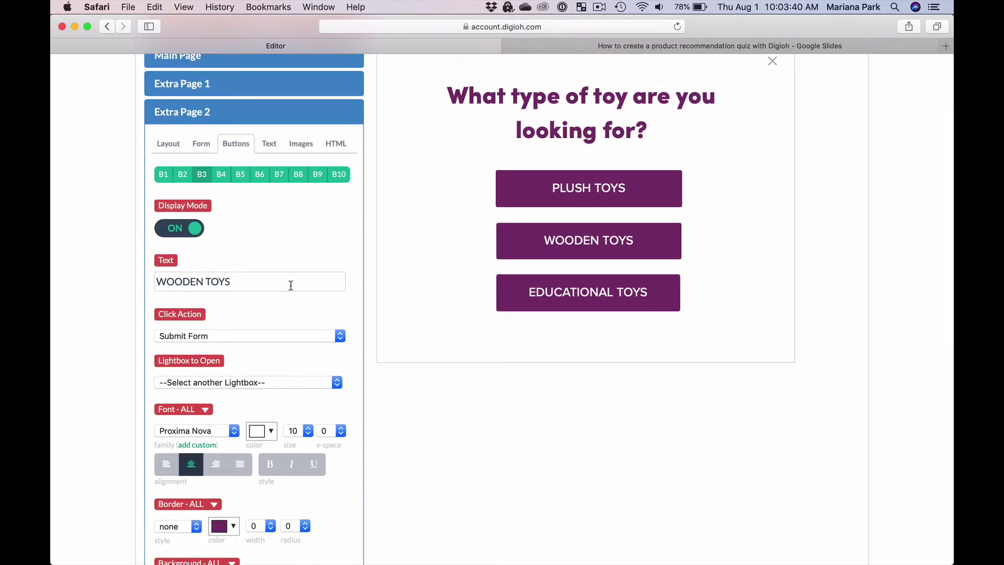
{"action": "scroll", "coordinate": [186, 195], "scroll_direction": "up", "scroll_amount": 2}
Step: Check Extra Page 2's layout, revisit PLUSH TOYS, then return to the Boxes list
{"action": "left_click", "coordinate": [166, 207]}
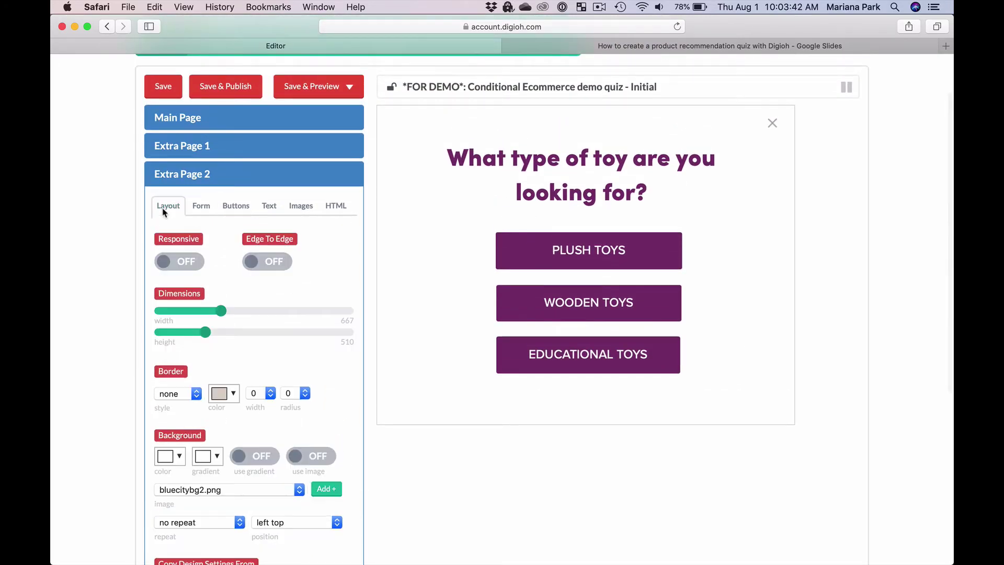
{"action": "scroll", "coordinate": [197, 349], "scroll_direction": "down", "scroll_amount": 4}
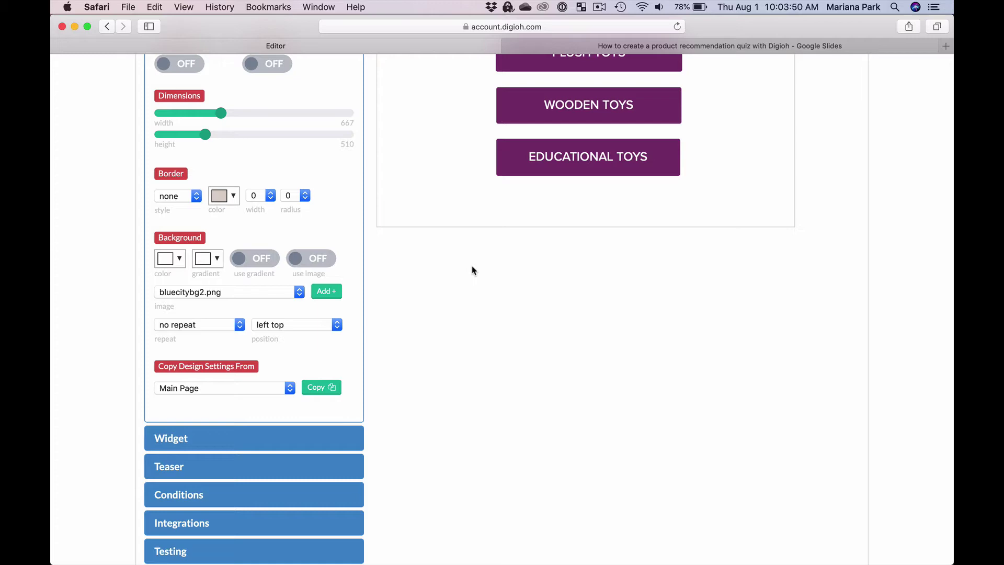
{"action": "scroll", "coordinate": [471, 269], "scroll_direction": "up", "scroll_amount": 5}
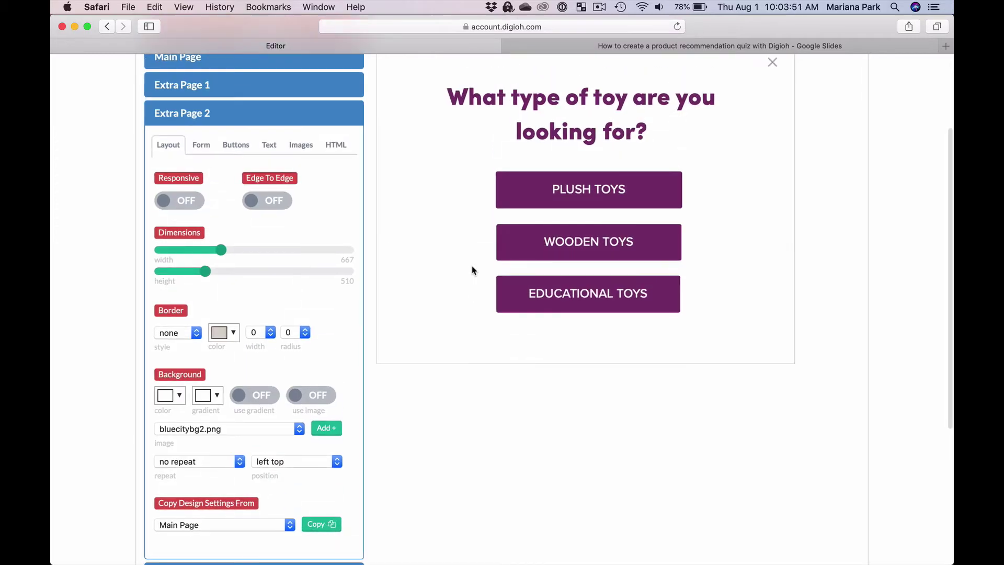
{"action": "left_click", "coordinate": [551, 181]}
{"action": "scroll", "coordinate": [328, 214], "scroll_direction": "up", "scroll_amount": 5}
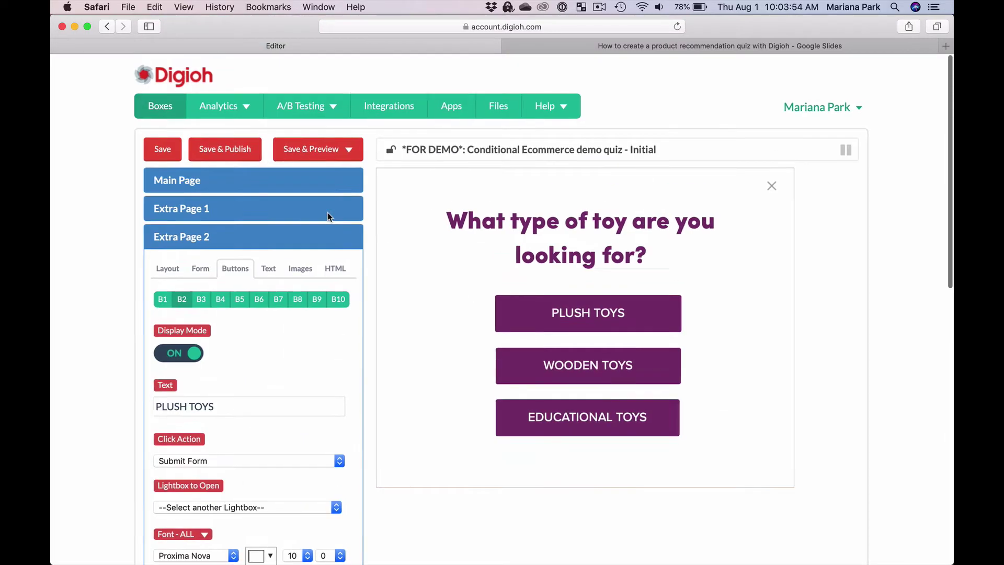
{"action": "left_click", "coordinate": [161, 106]}
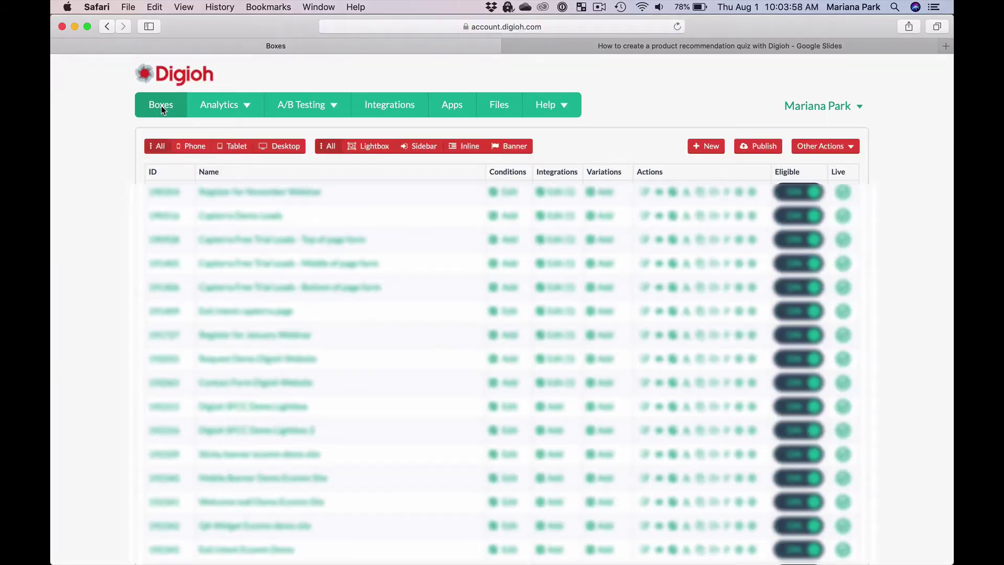
Step: Open Conditional Lightbox A from the Boxes list and collapse its Main Page
{"action": "scroll", "coordinate": [163, 388], "scroll_direction": "down", "scroll_amount": 6}
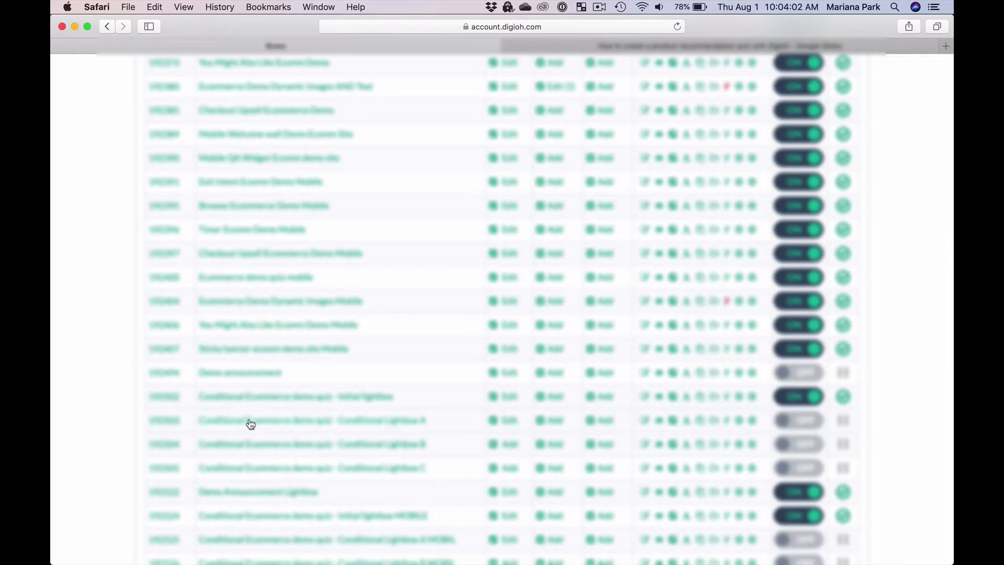
{"action": "left_click", "coordinate": [251, 424]}
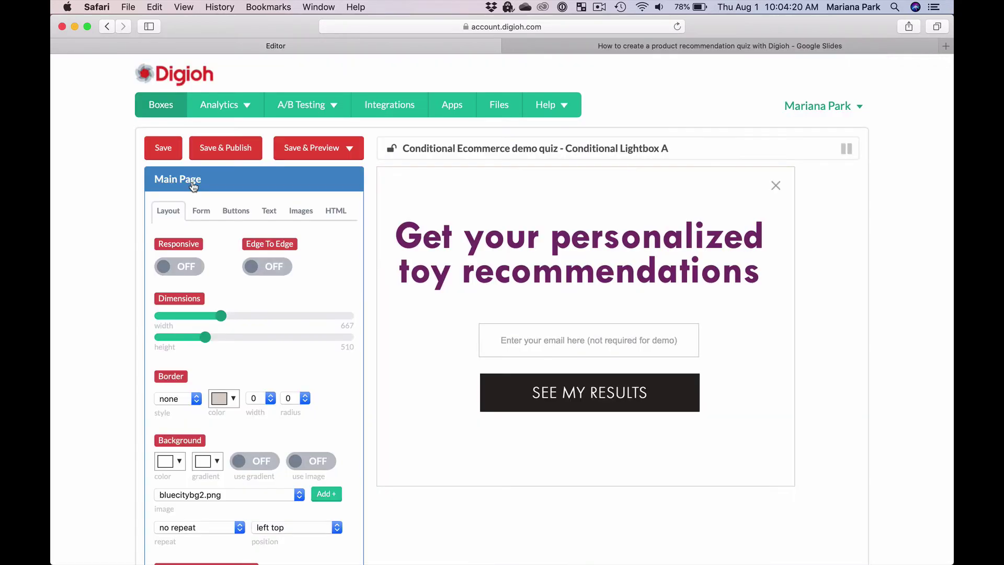
{"action": "left_click", "coordinate": [193, 184]}
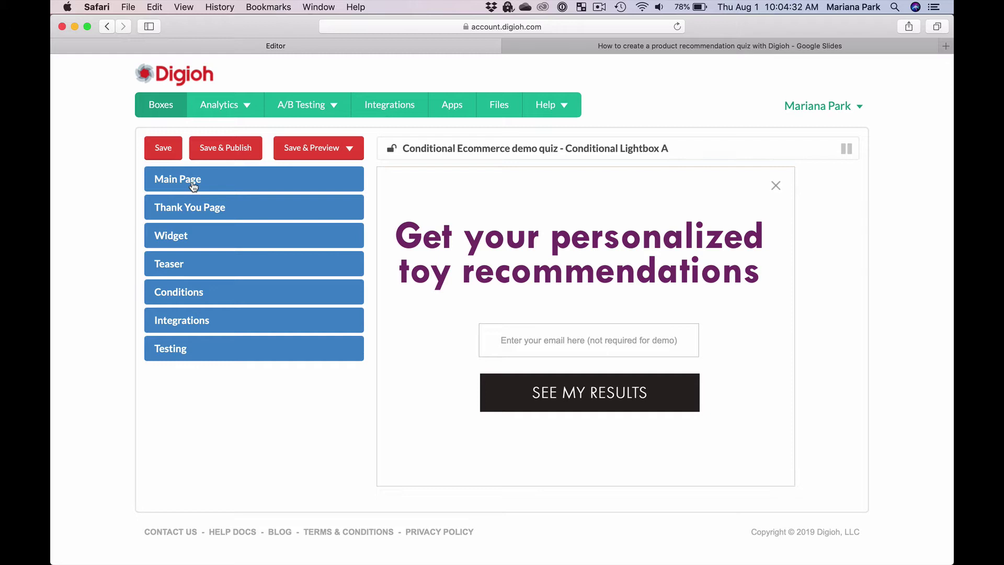
Step: Inspect Lightbox A's email field and SEE MY RESULTS button settings
{"action": "left_click", "coordinate": [193, 186]}
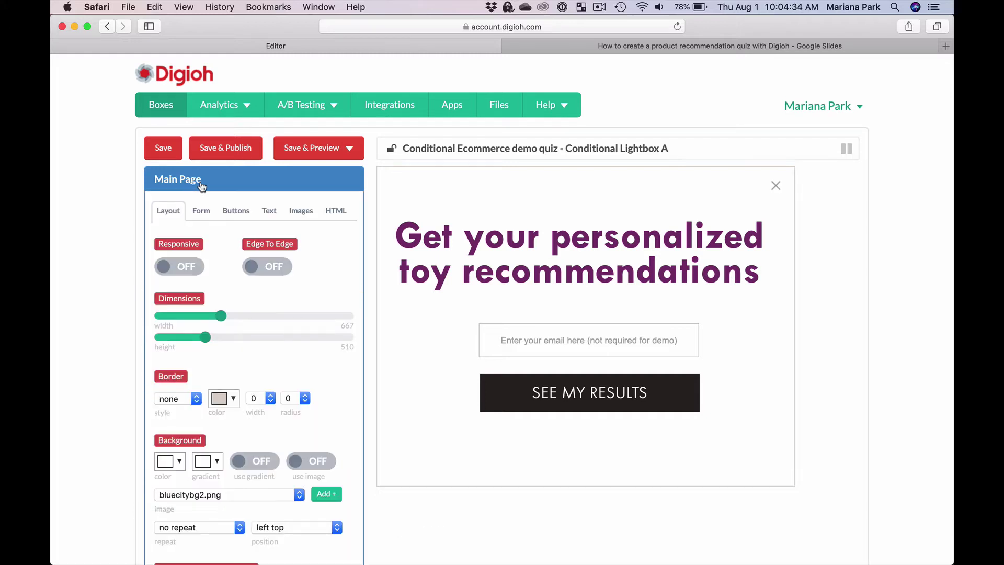
{"action": "left_click", "coordinate": [627, 334]}
{"action": "left_click", "coordinate": [596, 396]}
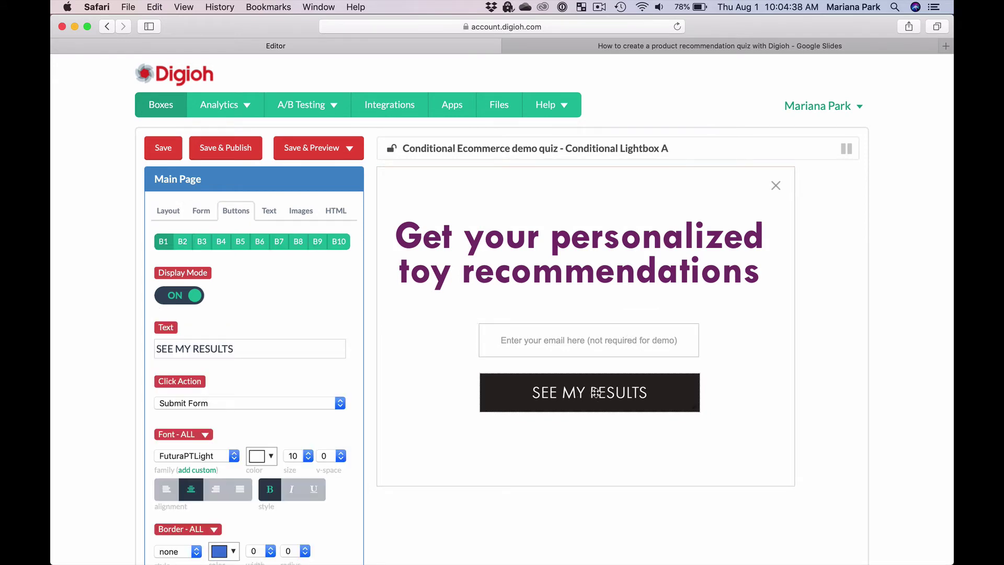
{"action": "scroll", "coordinate": [321, 342], "scroll_direction": "down", "scroll_amount": 10}
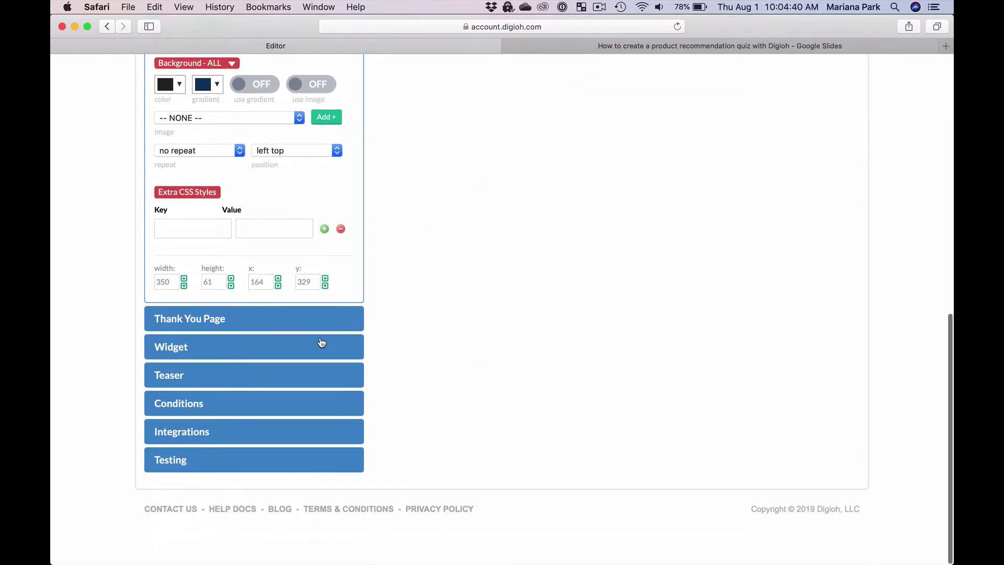
Step: View the Thank You Page's Cute Dog with Hoodie image settings, then collapse the section
{"action": "left_click", "coordinate": [219, 320]}
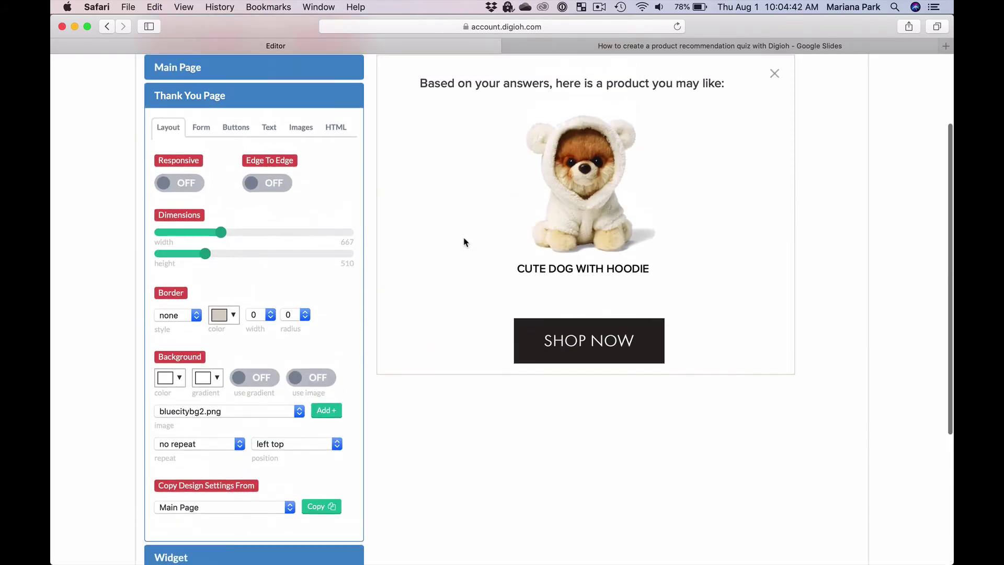
{"action": "scroll", "coordinate": [600, 207], "scroll_direction": "up", "scroll_amount": 3}
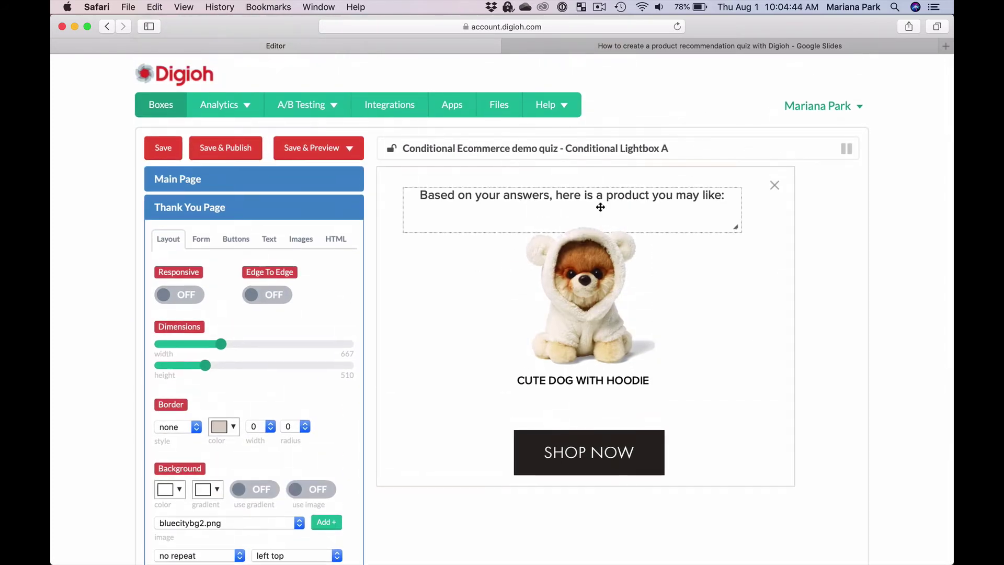
{"action": "left_click", "coordinate": [569, 298]}
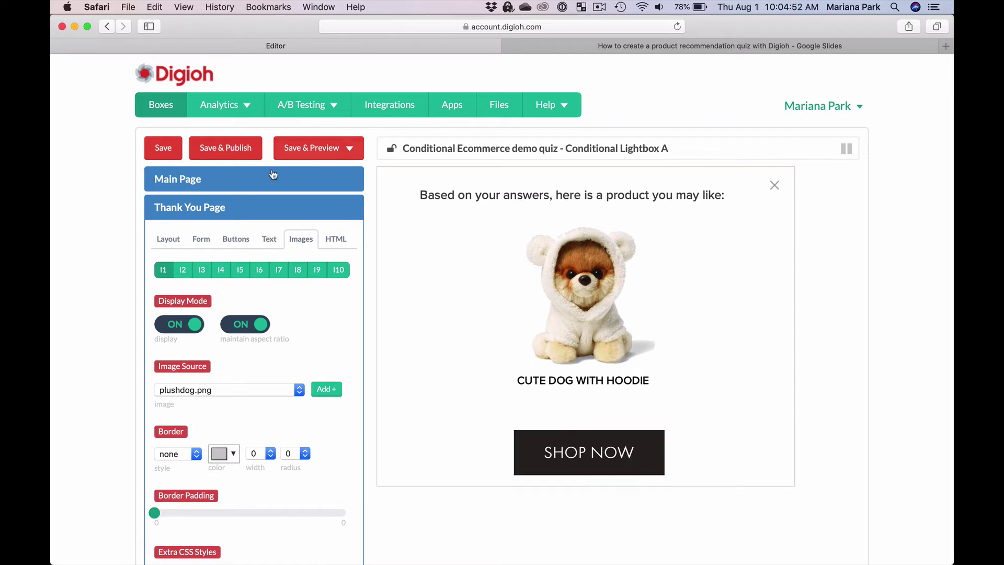
{"action": "left_click", "coordinate": [237, 210]}
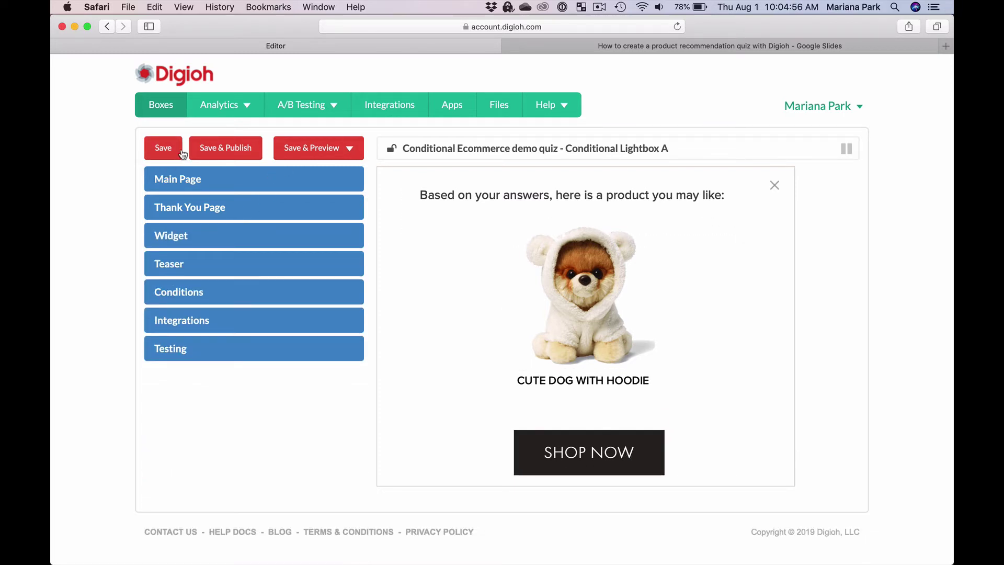
Step: Open Conditional Lightbox B, view its Wooden Toy Camera thank-you page, then return to Boxes
{"action": "left_click", "coordinate": [153, 110]}
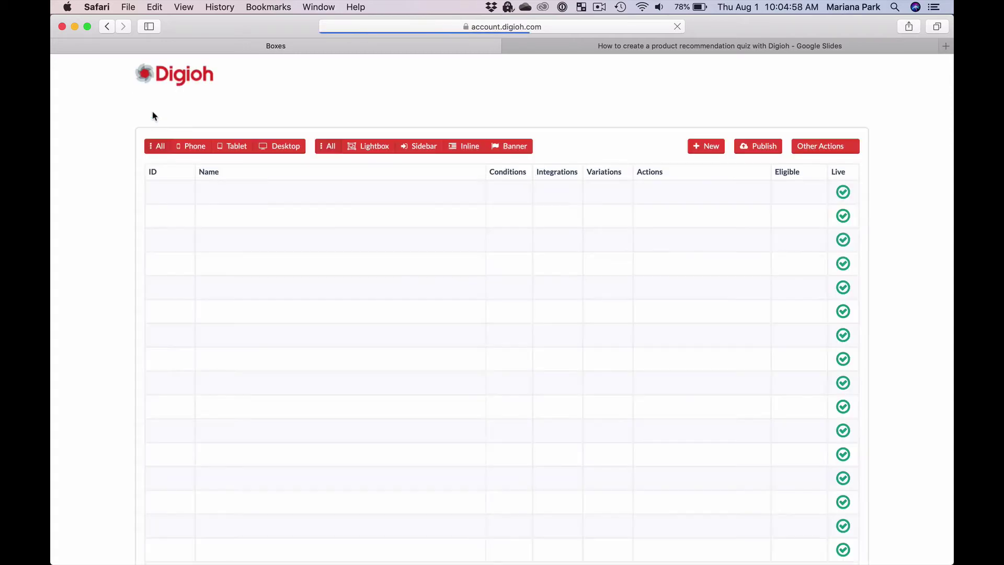
{"action": "scroll", "coordinate": [248, 439], "scroll_direction": "down", "scroll_amount": 2}
{"action": "scroll", "coordinate": [248, 439], "scroll_direction": "down", "scroll_amount": 15}
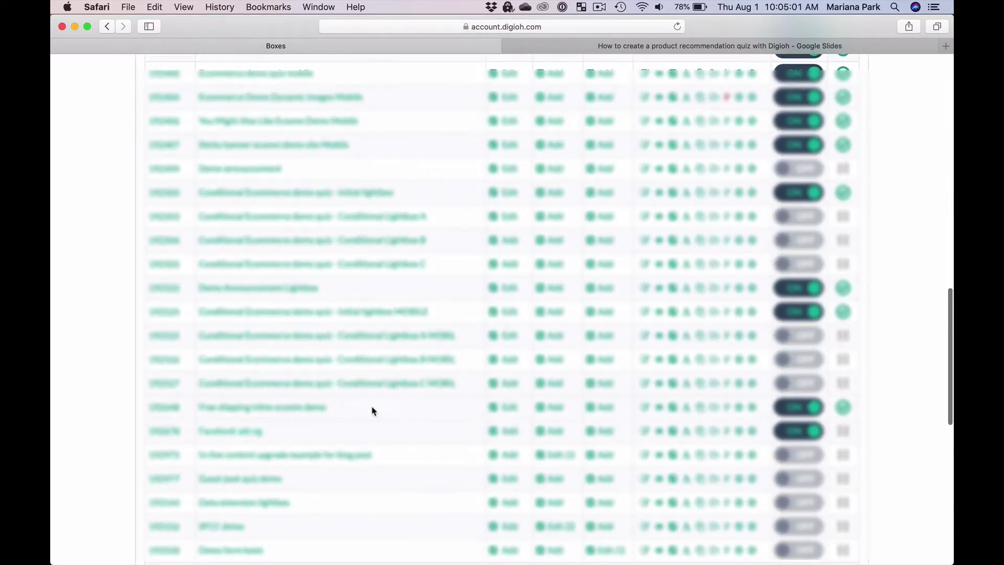
{"action": "left_click", "coordinate": [355, 246]}
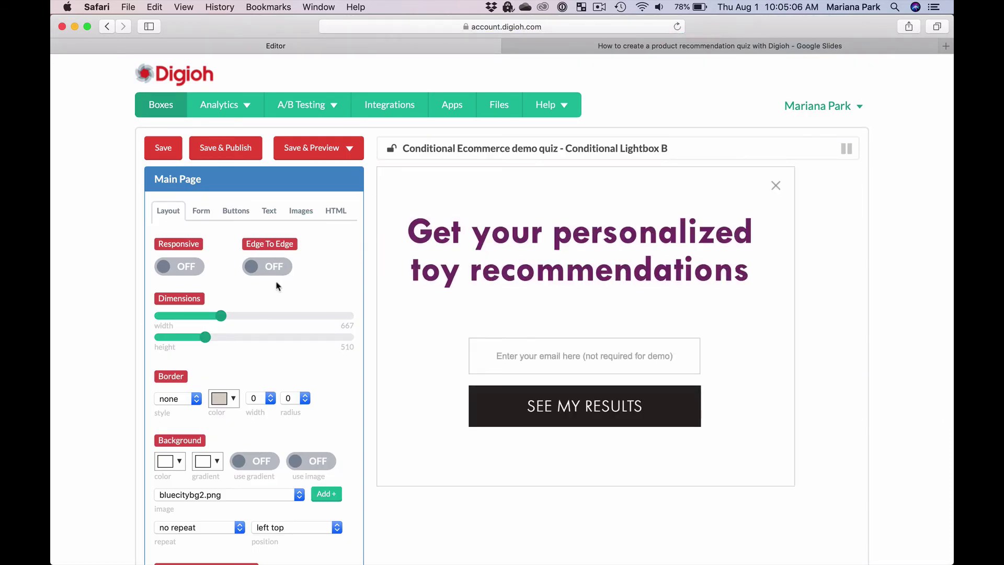
{"action": "scroll", "coordinate": [277, 285], "scroll_direction": "down", "scroll_amount": 5}
{"action": "left_click", "coordinate": [226, 443]}
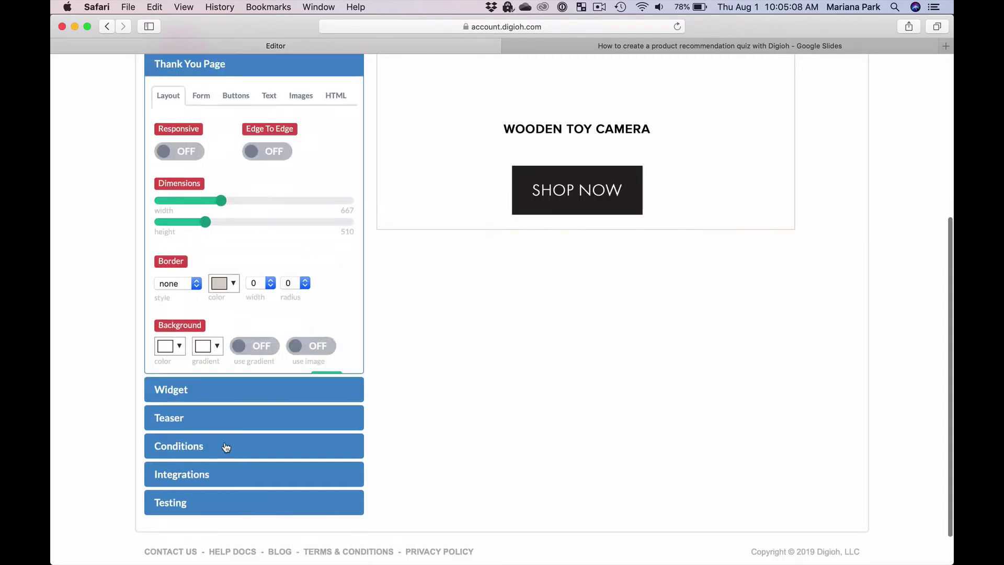
{"action": "scroll", "coordinate": [390, 321], "scroll_direction": "up", "scroll_amount": 5}
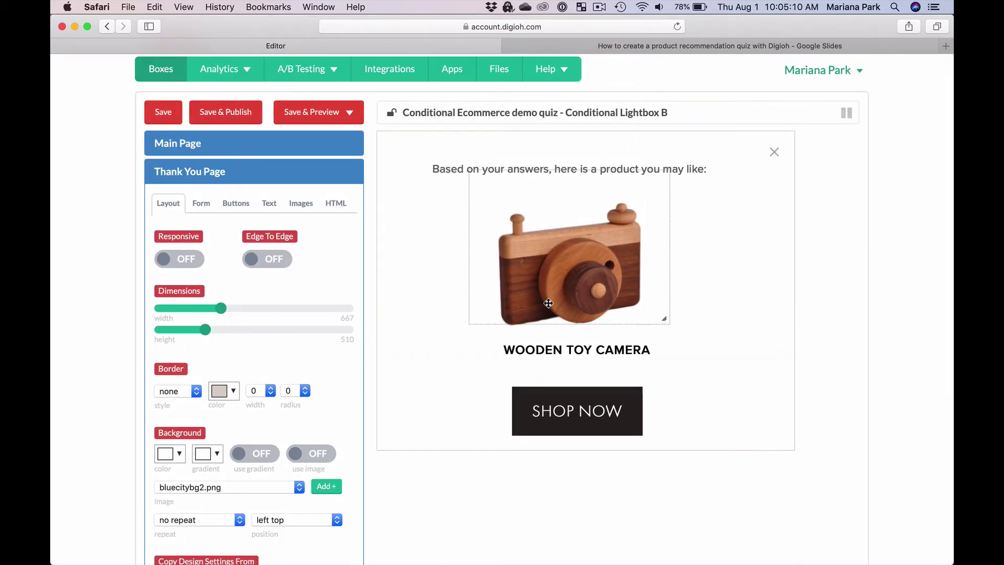
{"action": "left_click", "coordinate": [158, 70]}
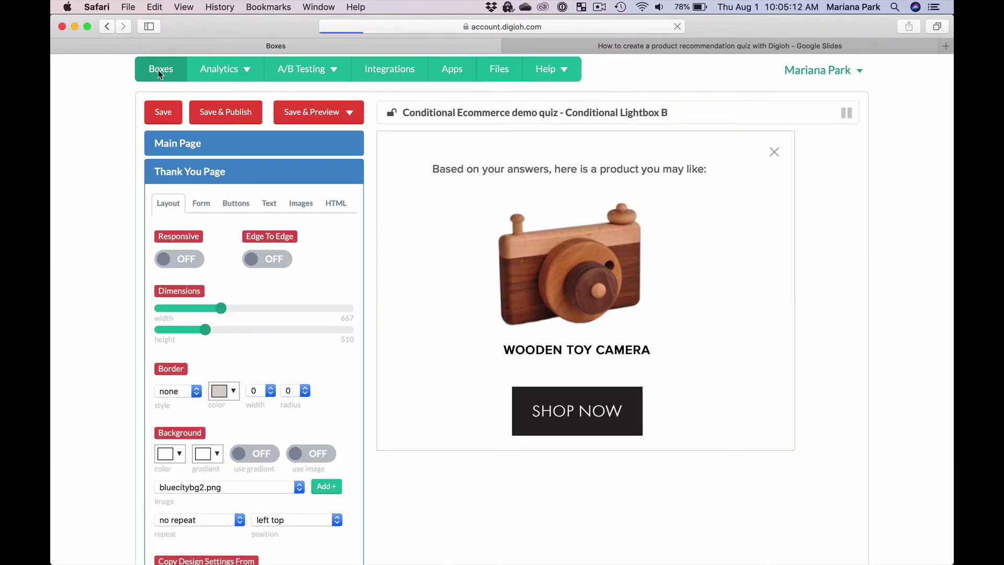
Step: Scroll down the boxes list and open Conditional Lightbox C in the editor
{"action": "scroll", "coordinate": [229, 384], "scroll_direction": "down", "scroll_amount": 1}
{"action": "scroll", "coordinate": [229, 384], "scroll_direction": "down", "scroll_amount": 10}
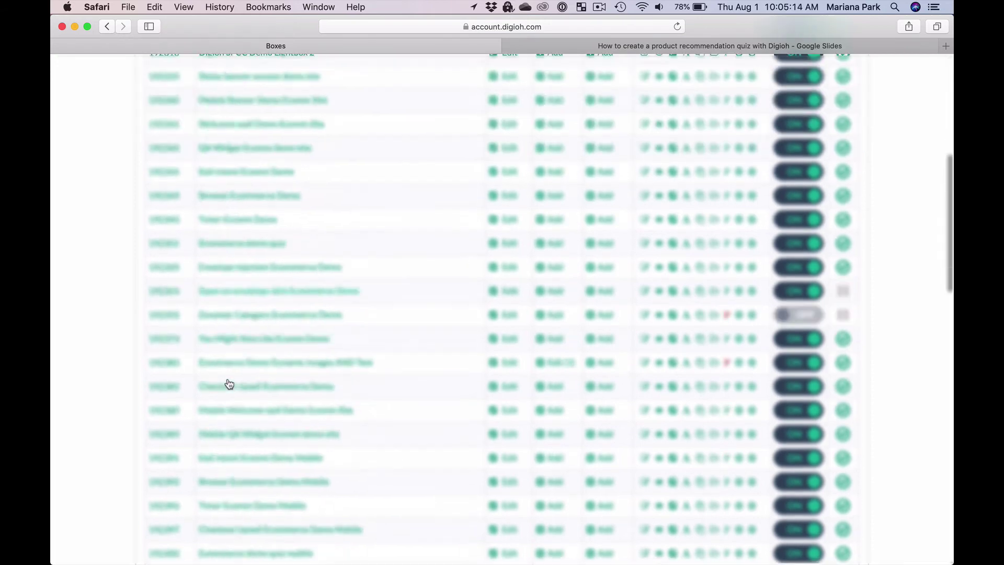
{"action": "scroll", "coordinate": [229, 384], "scroll_direction": "down", "scroll_amount": 4}
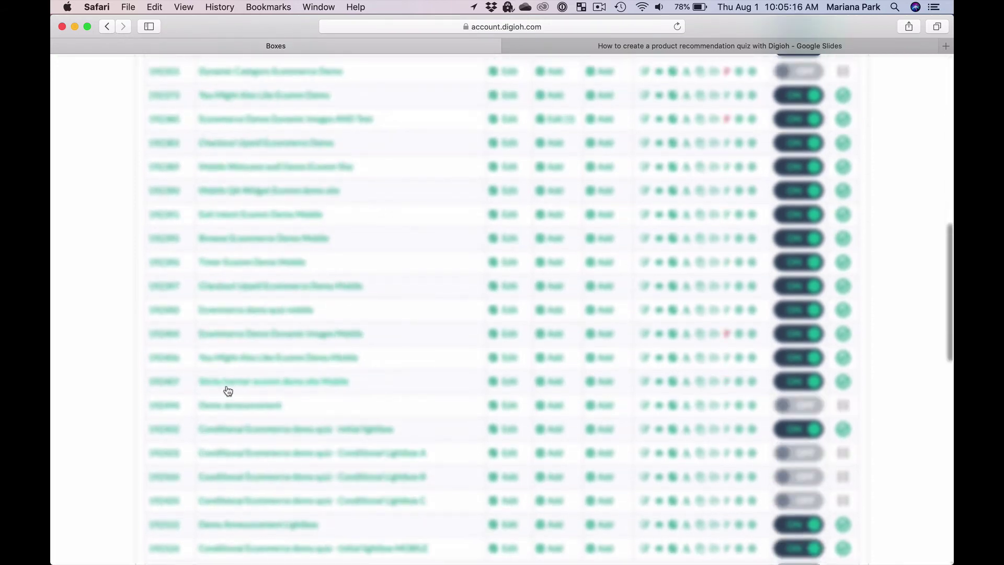
{"action": "left_click", "coordinate": [302, 502]}
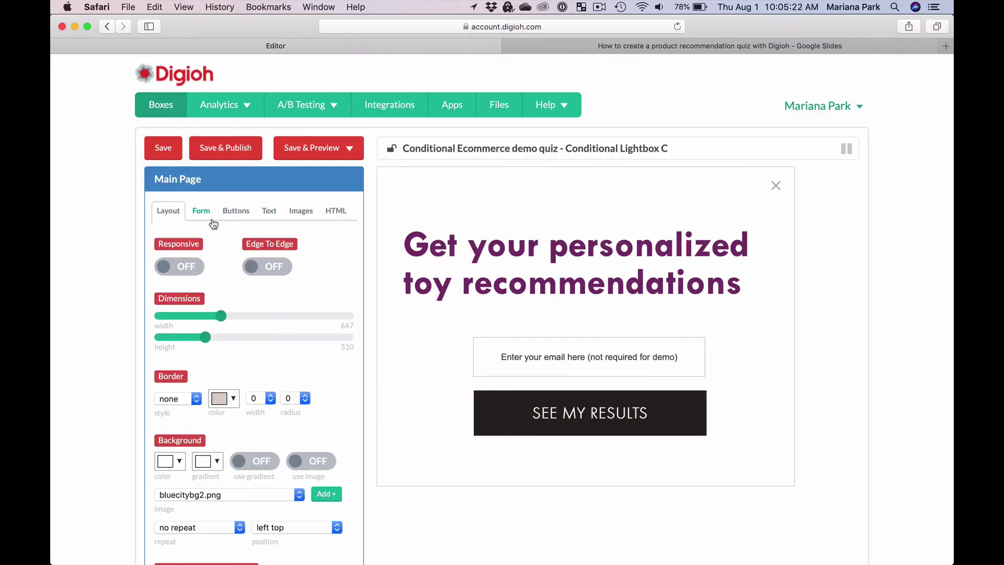
Step: Preview Lightbox C's Lift Machine thank-you page, then go back to the boxes list
{"action": "scroll", "coordinate": [258, 314], "scroll_direction": "down", "scroll_amount": 5}
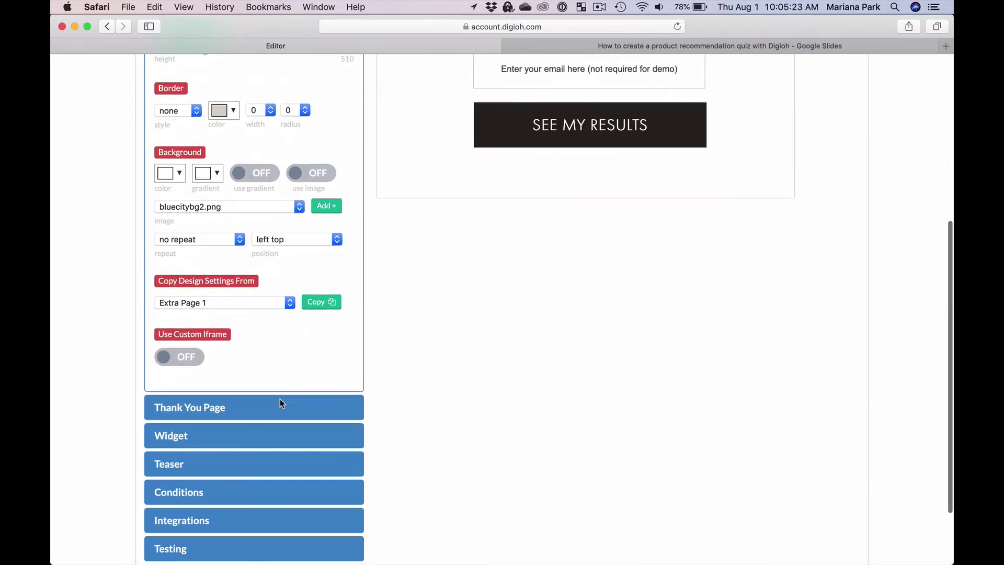
{"action": "left_click", "coordinate": [243, 406]}
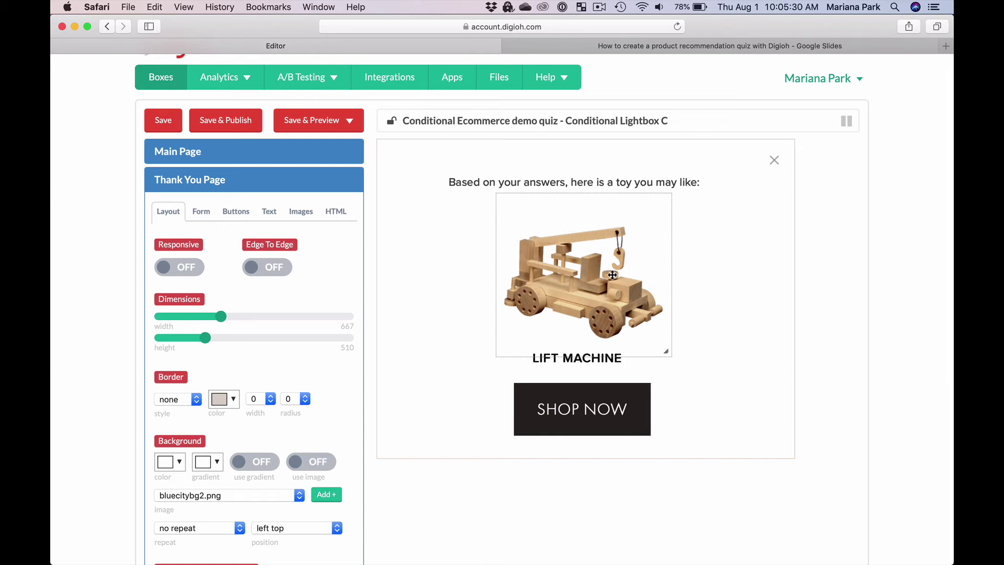
{"action": "left_click", "coordinate": [158, 79]}
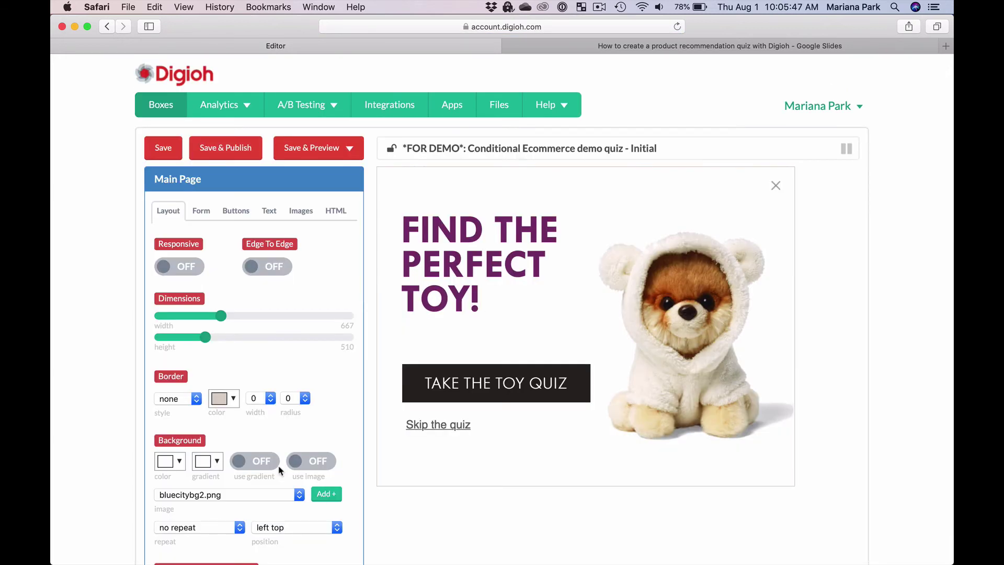
Step: Collapse the quiz's Main Page, then show slide 4 with the digioh.com link in Google Slides
{"action": "left_click", "coordinate": [178, 186]}
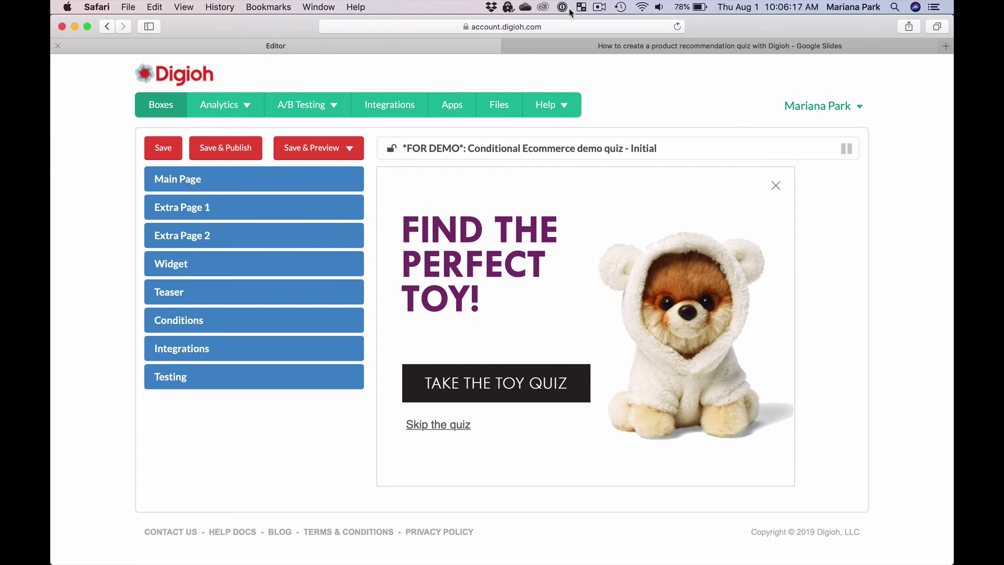
{"action": "left_click", "coordinate": [629, 47]}
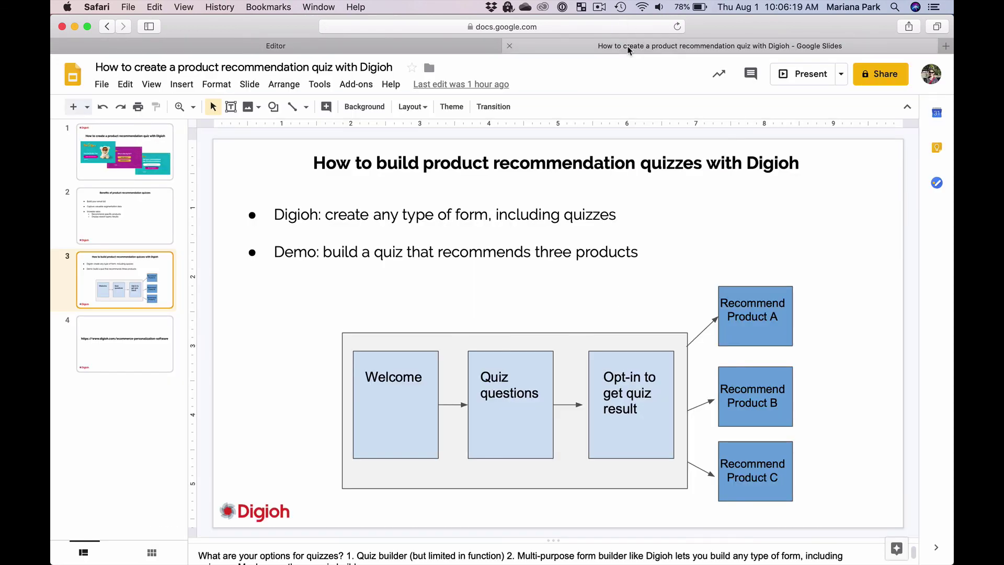
{"action": "left_click", "coordinate": [139, 364]}
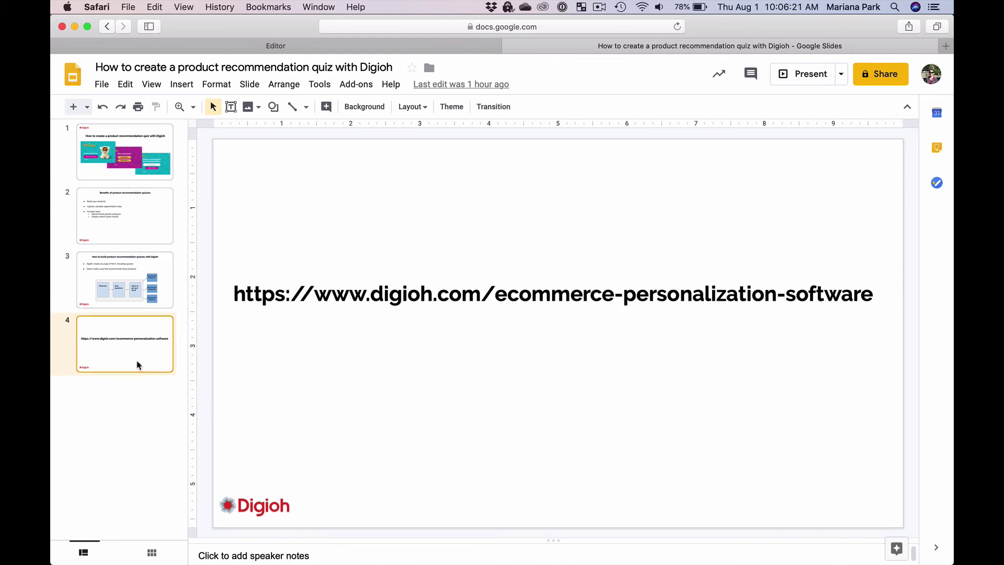